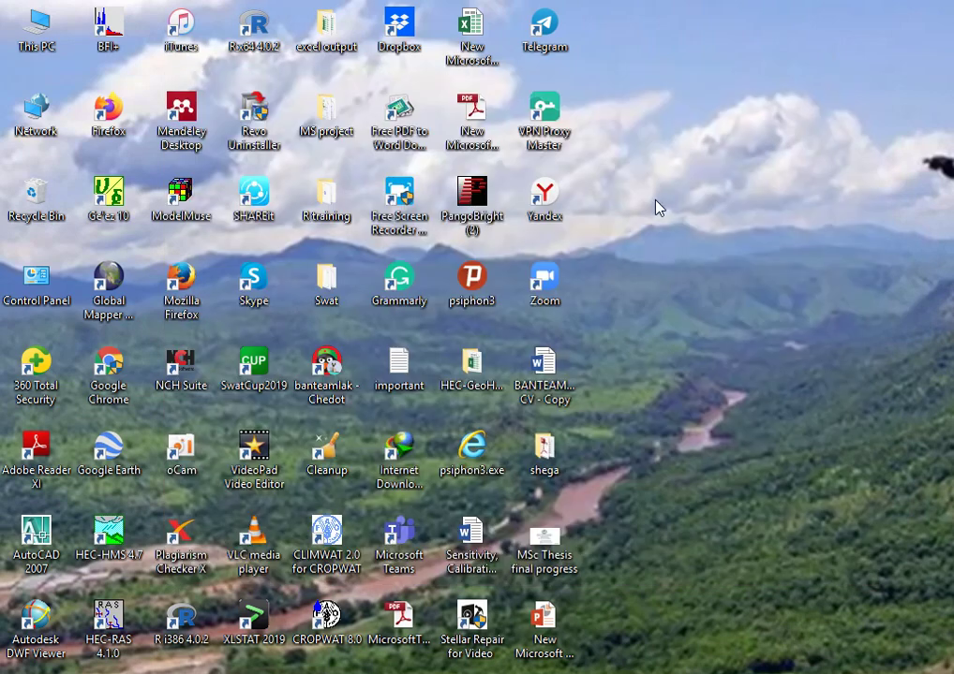
# Switch to HEC-HMS, collapse the Precipitation Gages folder, and expand the Control Specifications folder
pyautogui.moveTo(334, 673)
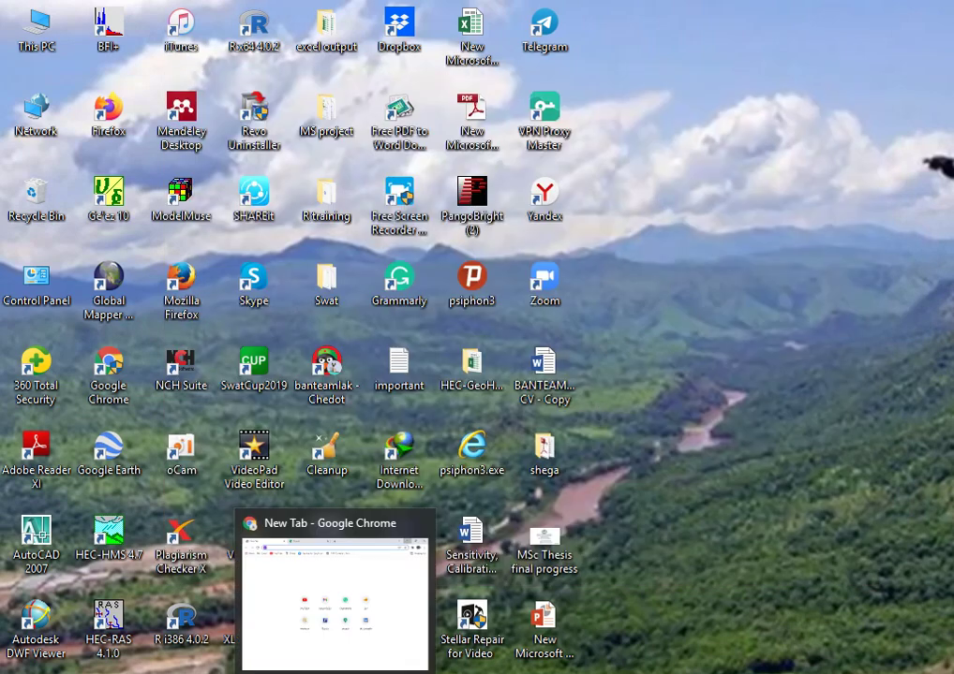
pyautogui.moveTo(465, 673)
pyautogui.click(463, 609)
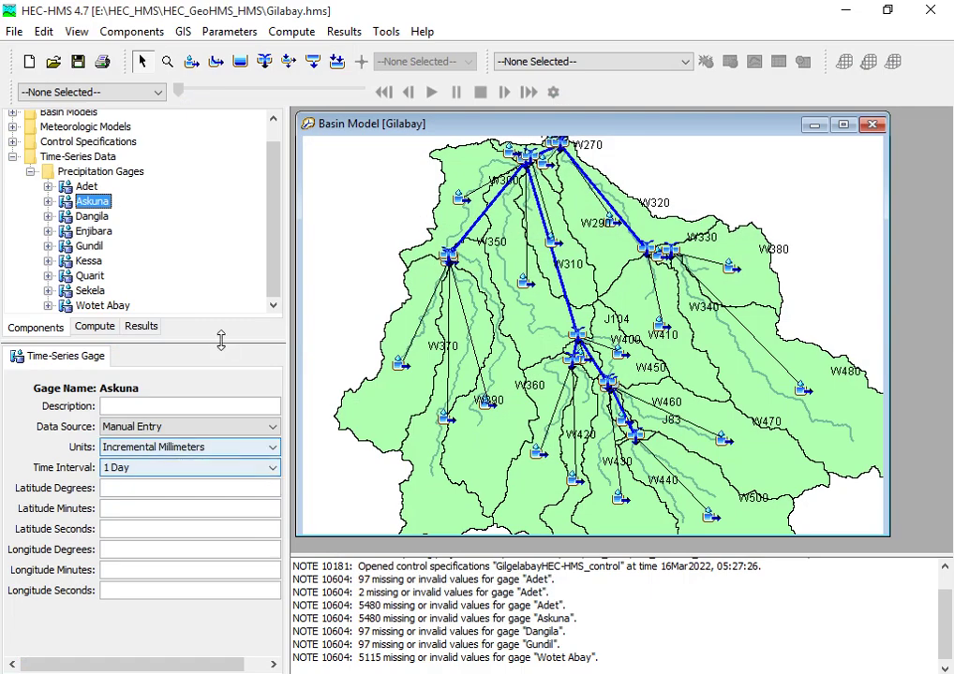
pyautogui.click(31, 174)
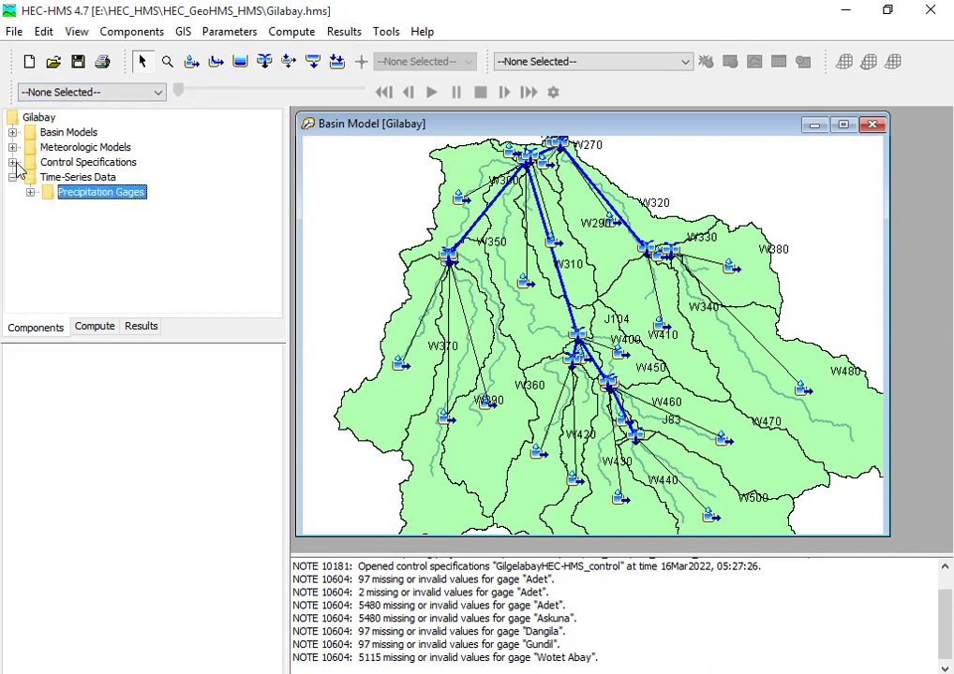
pyautogui.click(13, 162)
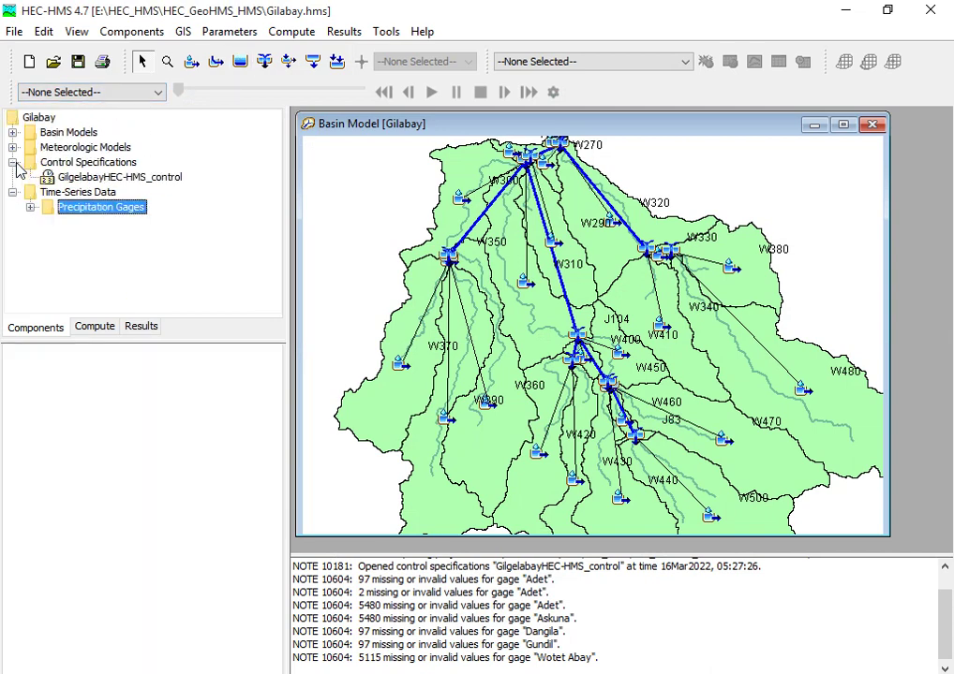
pyautogui.click(82, 162)
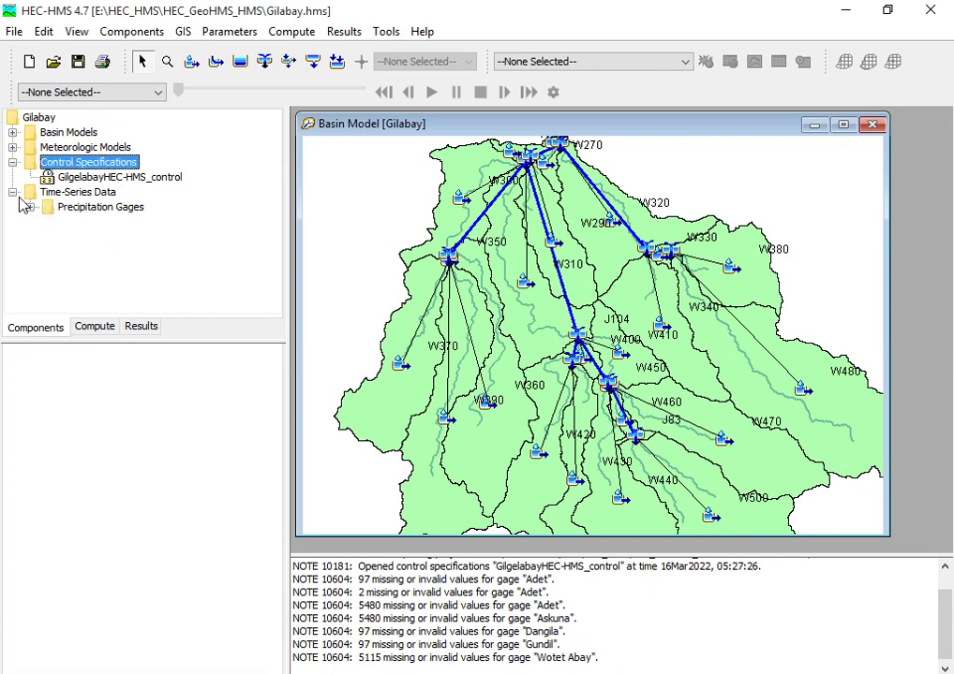
# Expand the Gilabay meteorologic model, collapse its subbasin entries from W260 through W500, and collapse the model itself
pyautogui.click(12, 147)
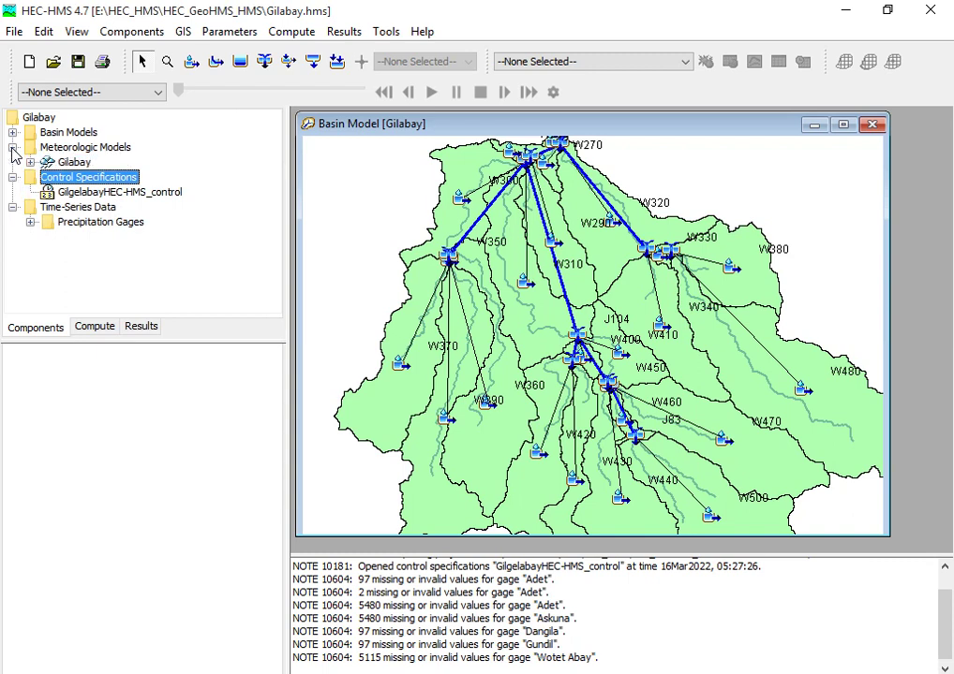
pyautogui.click(30, 162)
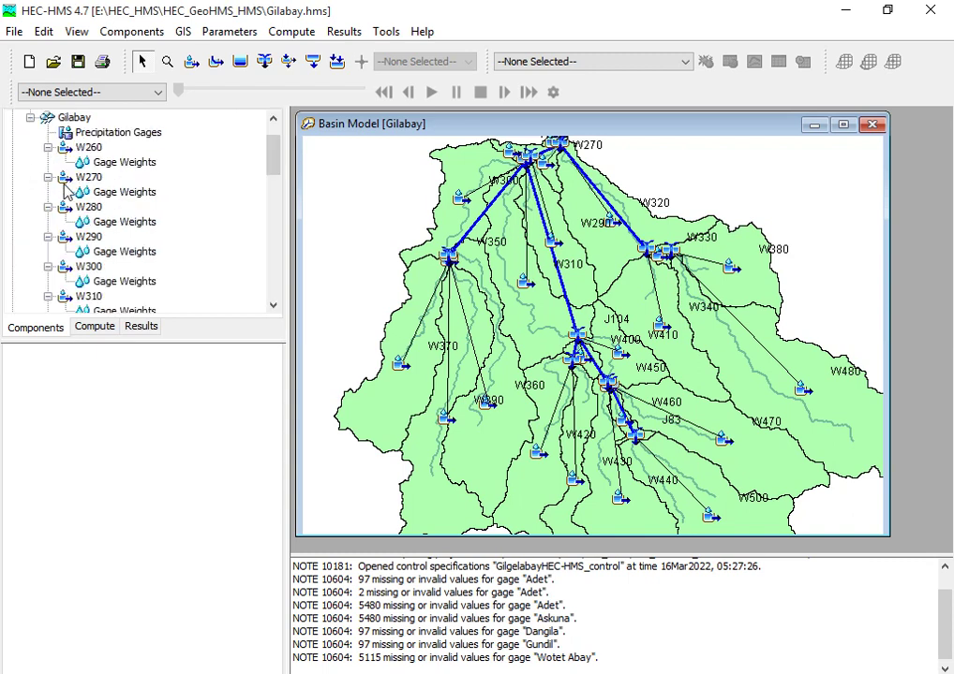
pyautogui.click(48, 147)
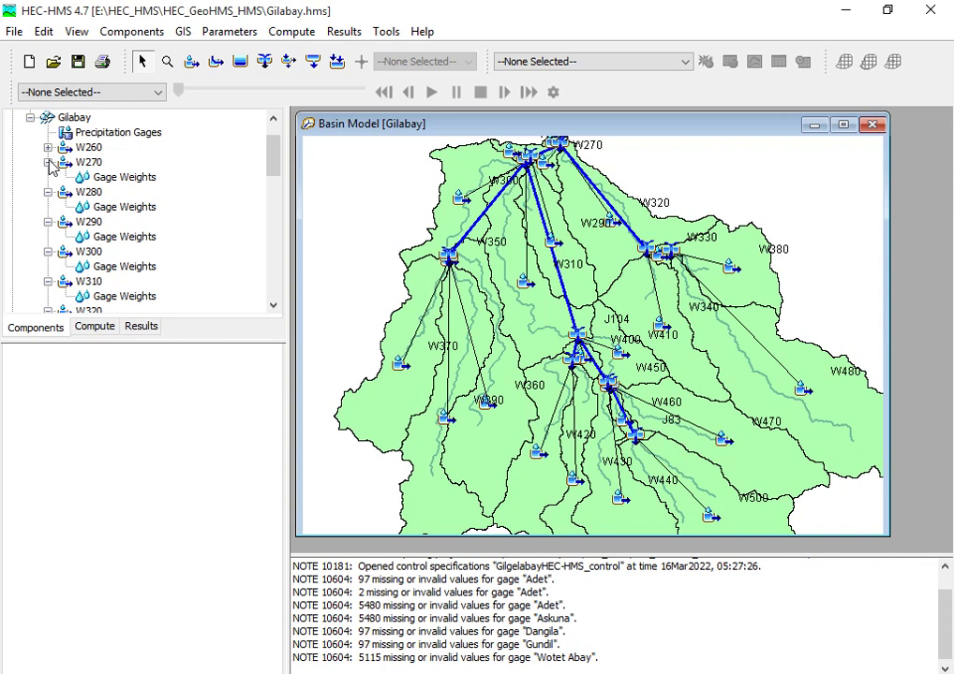
pyautogui.click(47, 162)
pyautogui.click(48, 177)
pyautogui.click(48, 192)
pyautogui.click(48, 207)
pyautogui.click(48, 222)
pyautogui.click(48, 237)
pyautogui.click(48, 252)
pyautogui.click(48, 267)
pyautogui.click(48, 282)
pyautogui.scroll(-3, 208, 240)
pyautogui.scroll(-3, 208, 240)
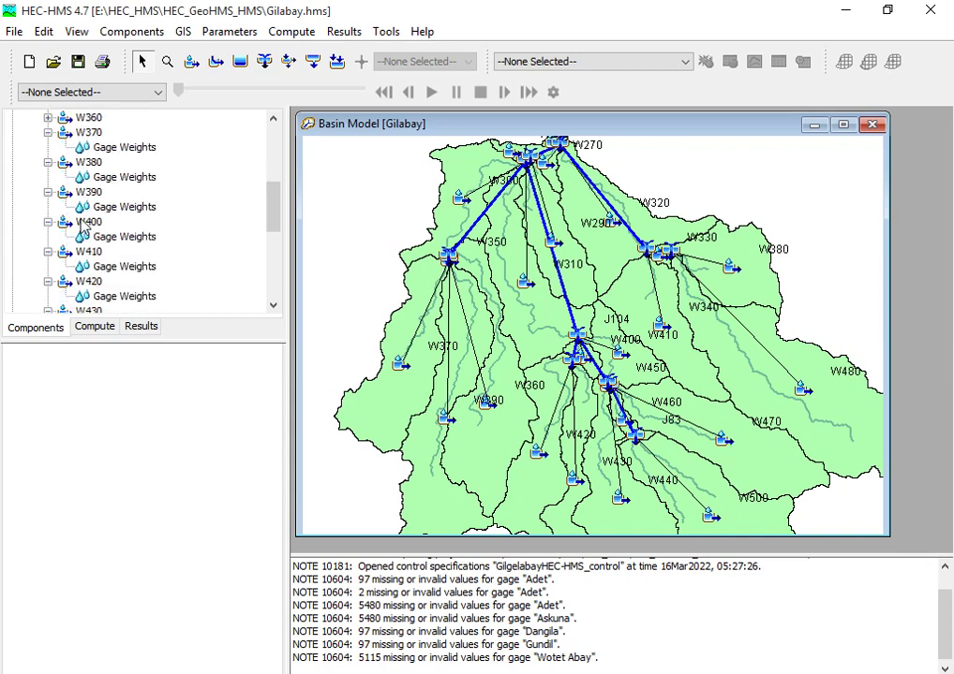
pyautogui.click(47, 132)
pyautogui.click(48, 147)
pyautogui.click(48, 162)
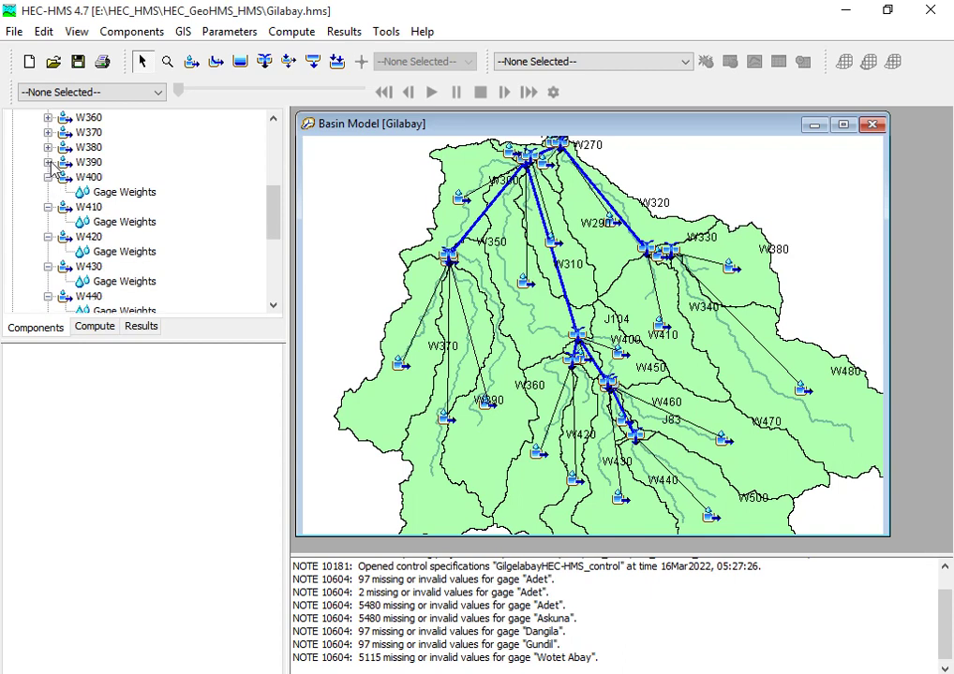
pyautogui.click(48, 177)
pyautogui.click(48, 192)
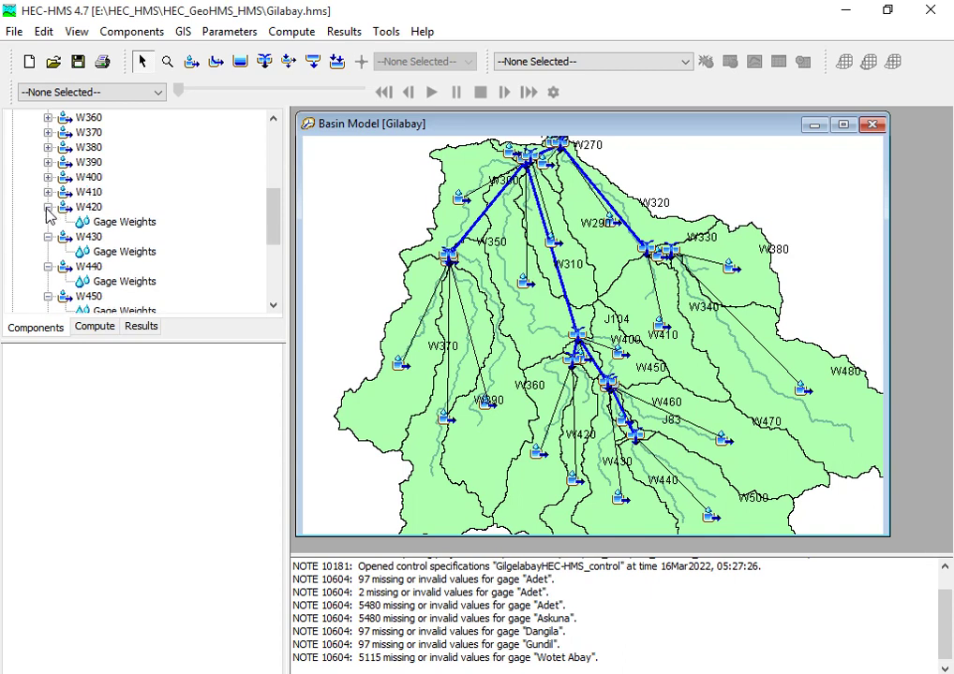
pyautogui.click(48, 207)
pyautogui.click(48, 222)
pyautogui.click(48, 237)
pyautogui.click(47, 252)
pyautogui.click(48, 267)
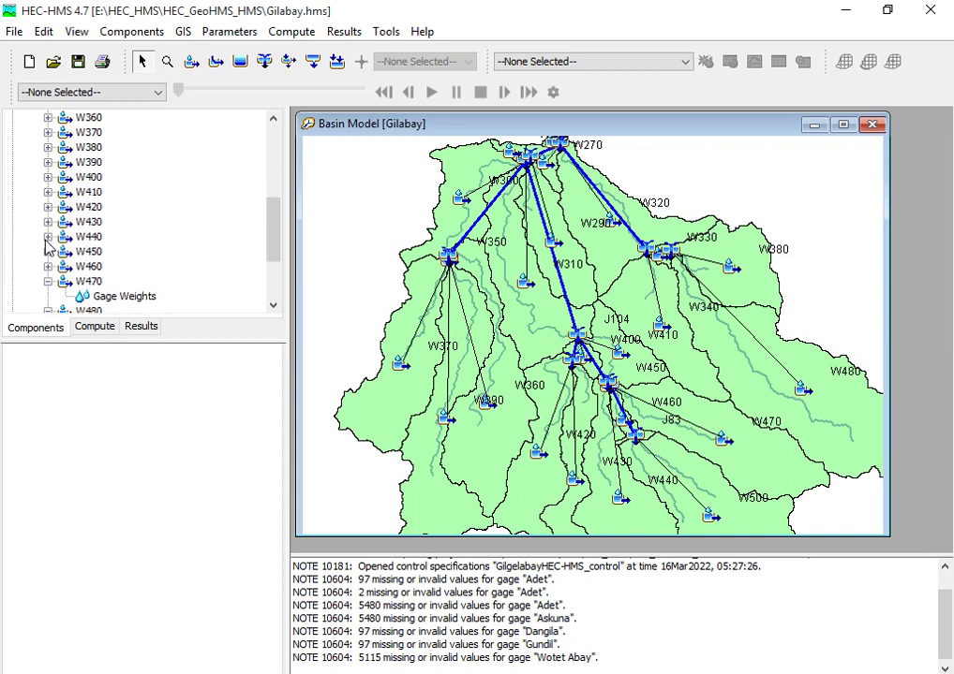
pyautogui.click(48, 281)
pyautogui.click(48, 296)
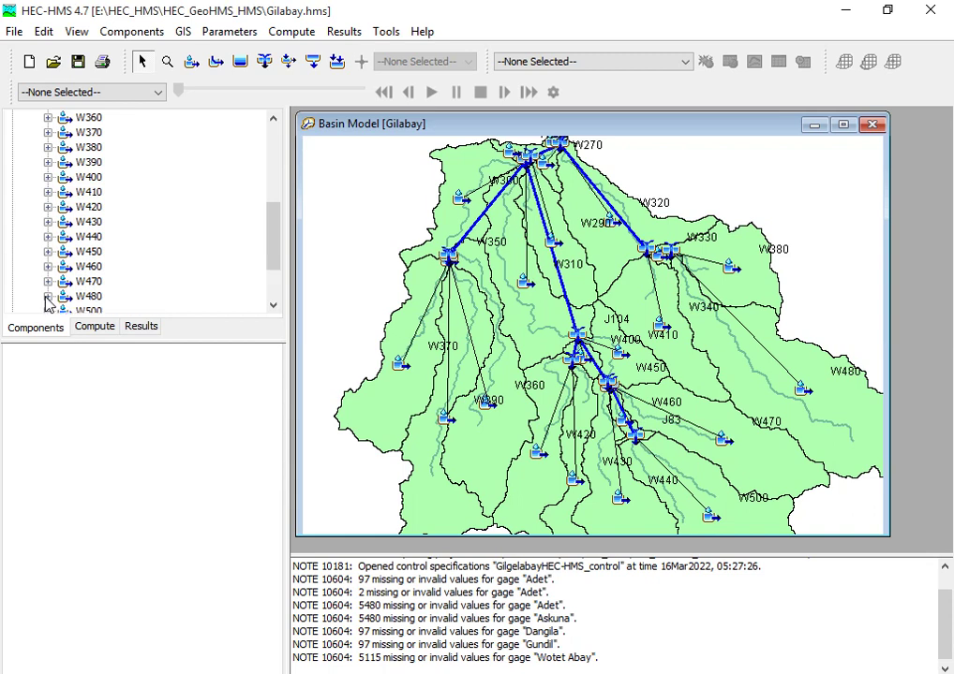
pyautogui.scroll(-2, 51, 281)
pyautogui.click(84, 262)
pyautogui.click(48, 231)
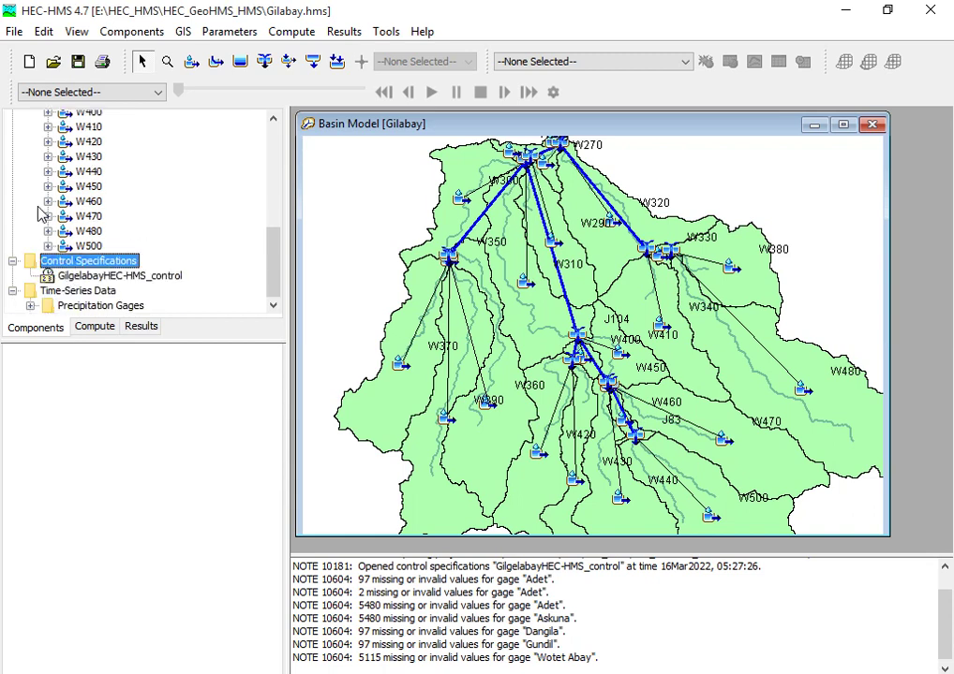
pyautogui.scroll(10, 45, 212)
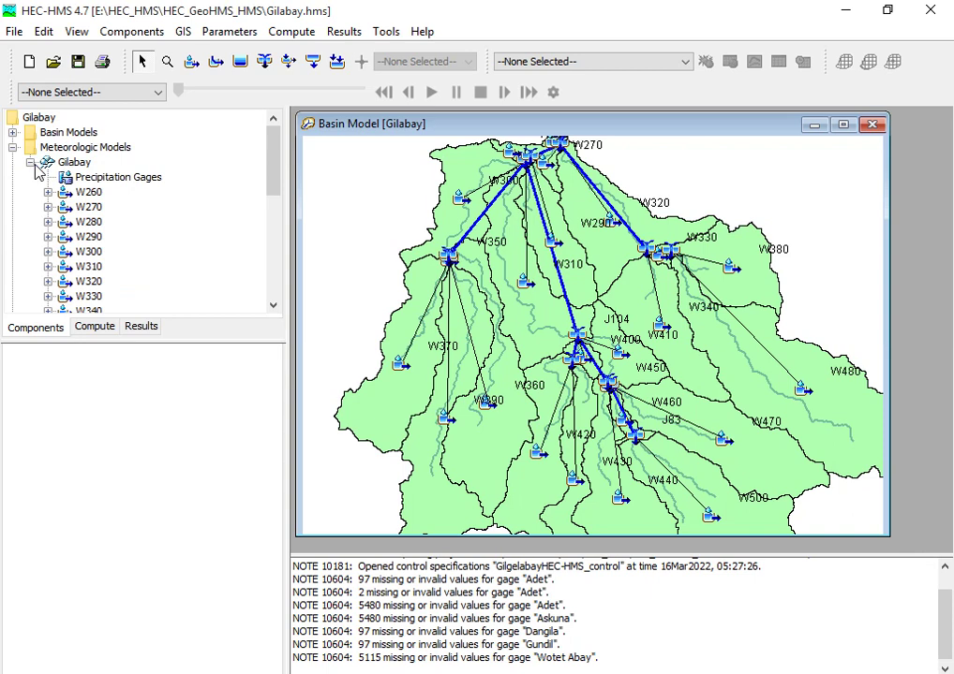
pyautogui.click(30, 163)
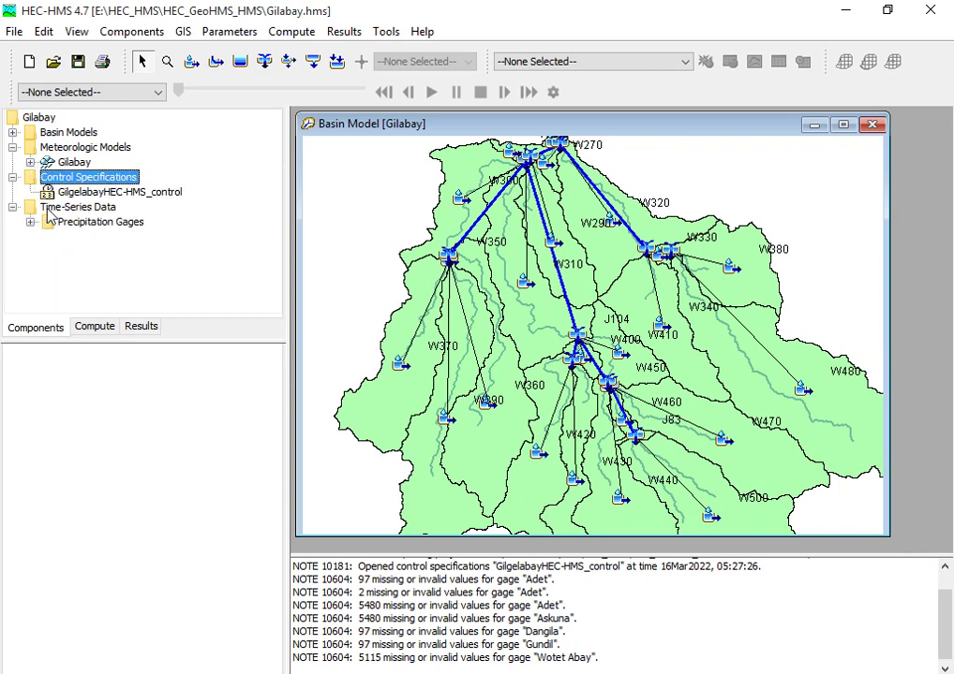
# Review the Adet precipitation gage's settings, time window, daily data table and graph
pyautogui.click(30, 222)
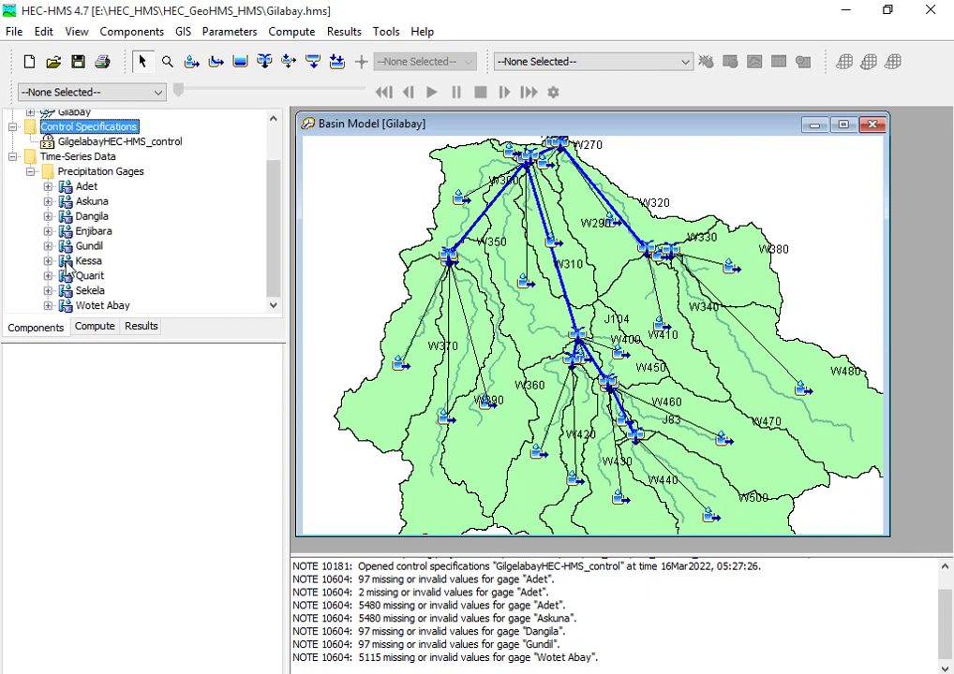
pyautogui.click(84, 188)
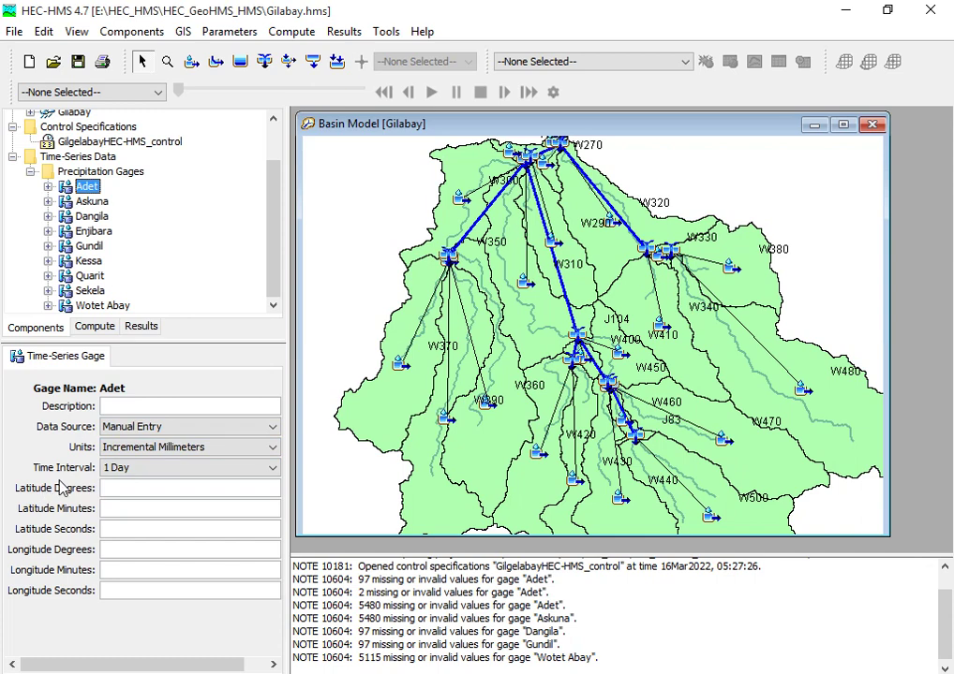
pyautogui.click(48, 187)
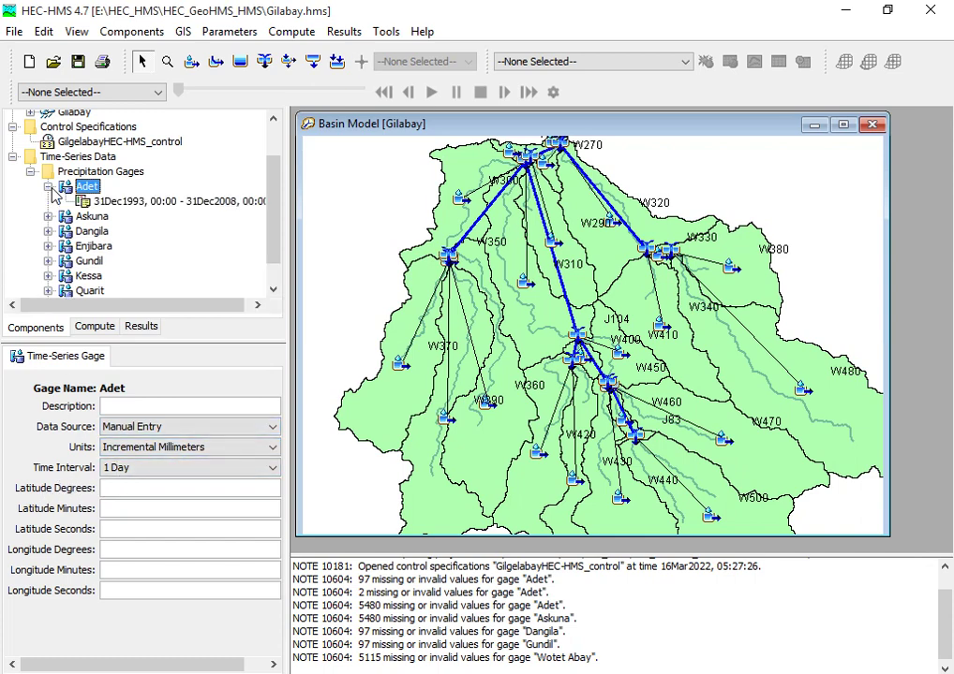
pyautogui.click(152, 201)
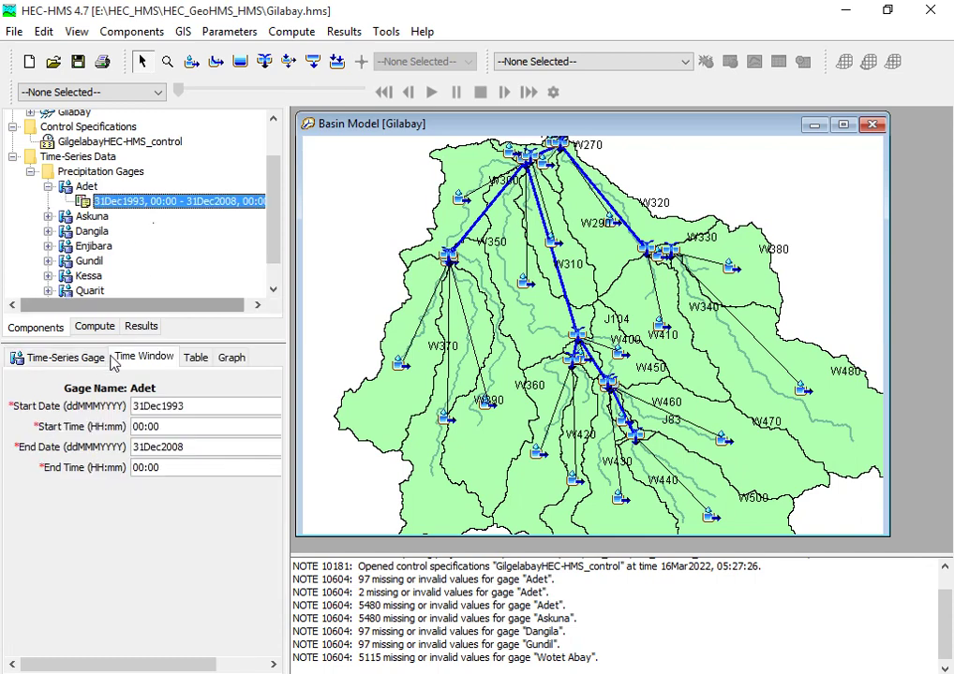
pyautogui.click(62, 359)
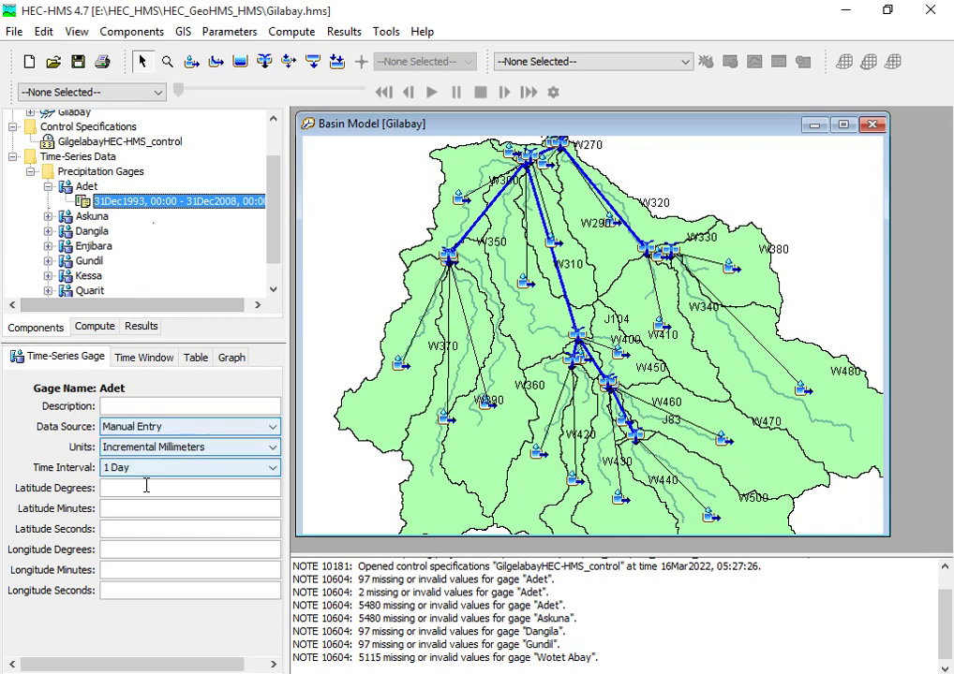
pyautogui.click(122, 360)
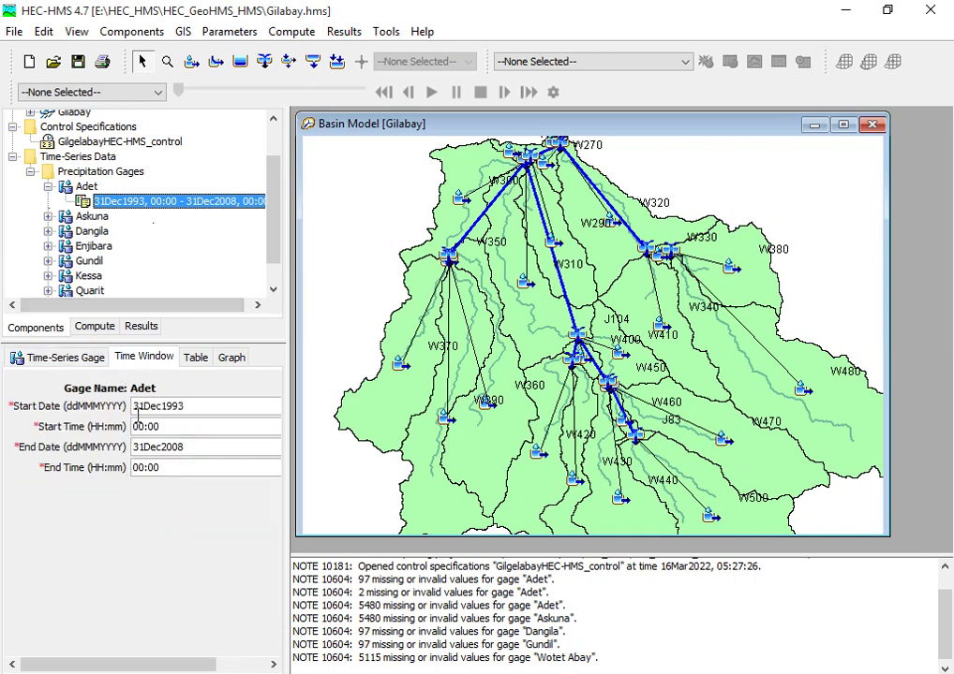
pyautogui.click(195, 358)
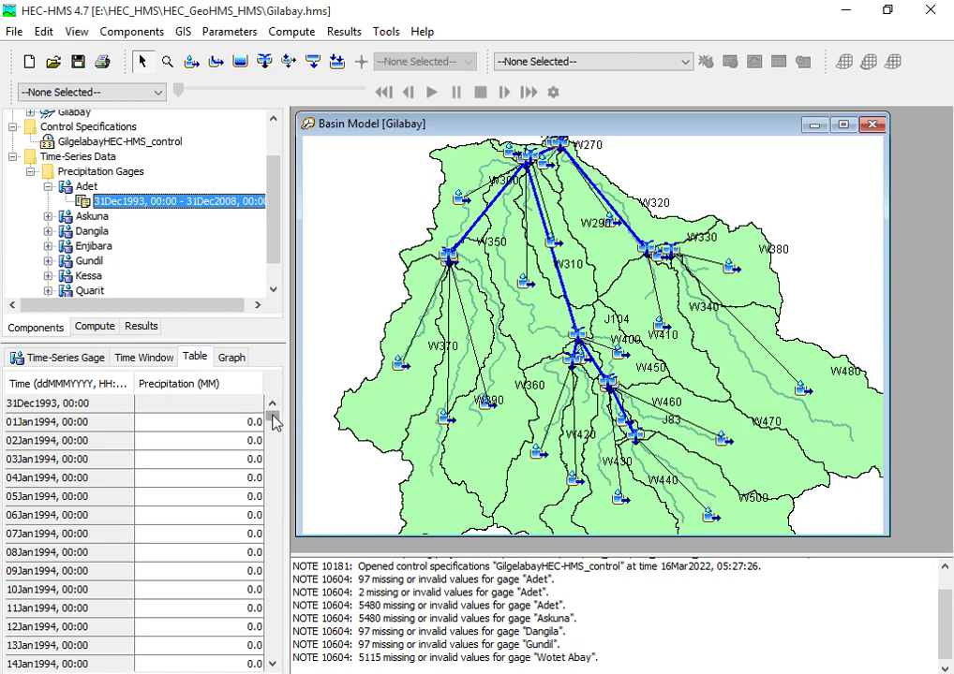
pyautogui.click(232, 359)
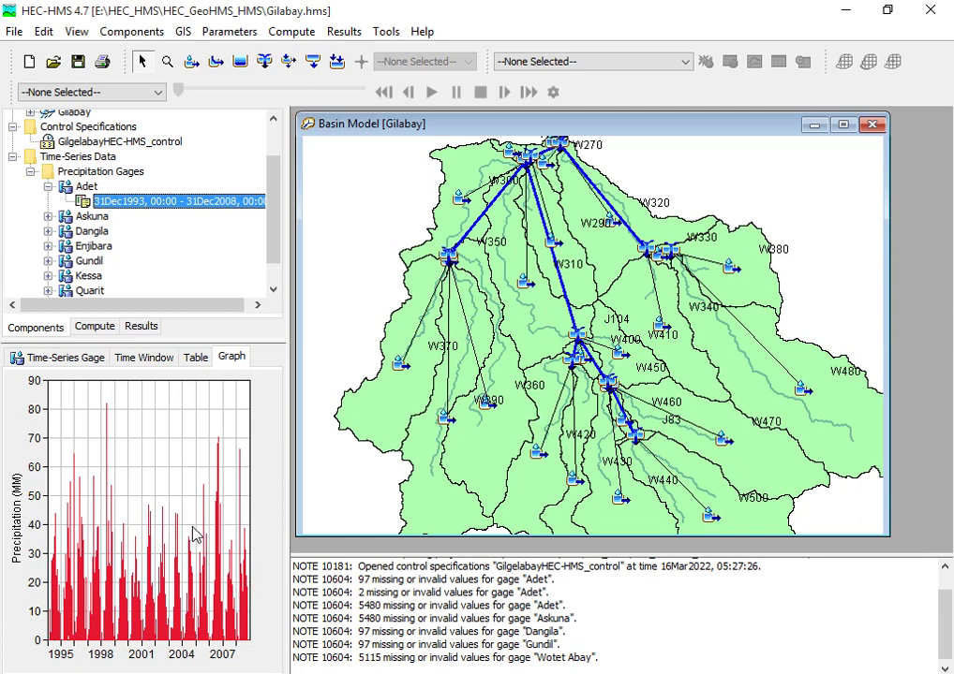
# Look through the settings of the other precipitation gages, from Askuna down to Wotet Abay
pyautogui.click(91, 216)
pyautogui.click(94, 248)
pyautogui.click(94, 262)
pyautogui.click(92, 276)
pyautogui.click(92, 291)
pyautogui.scroll(-1, 94, 298)
pyautogui.click(91, 275)
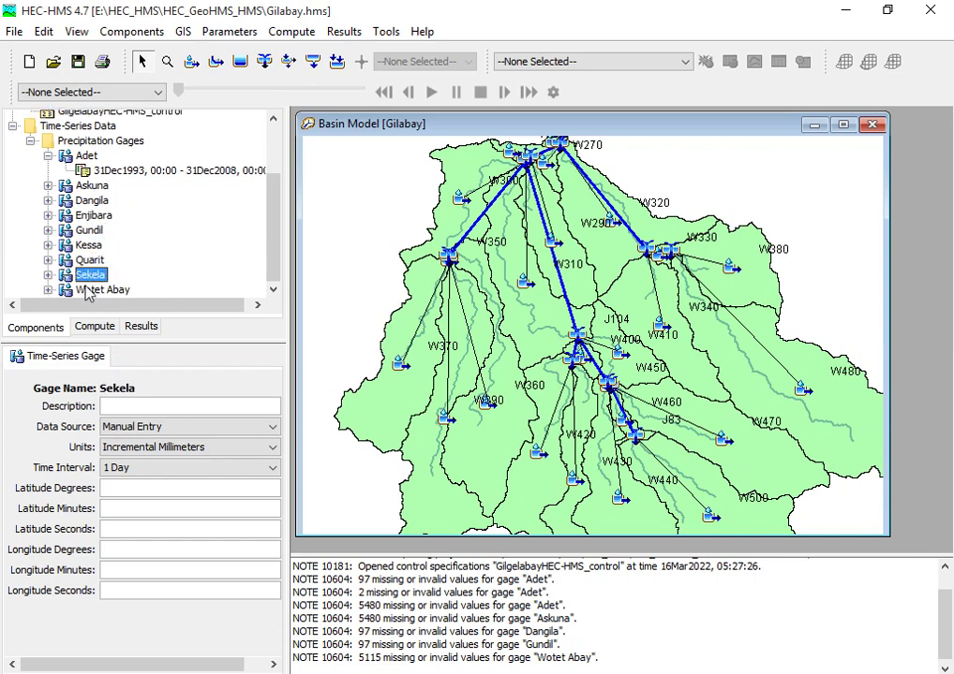
pyautogui.click(94, 291)
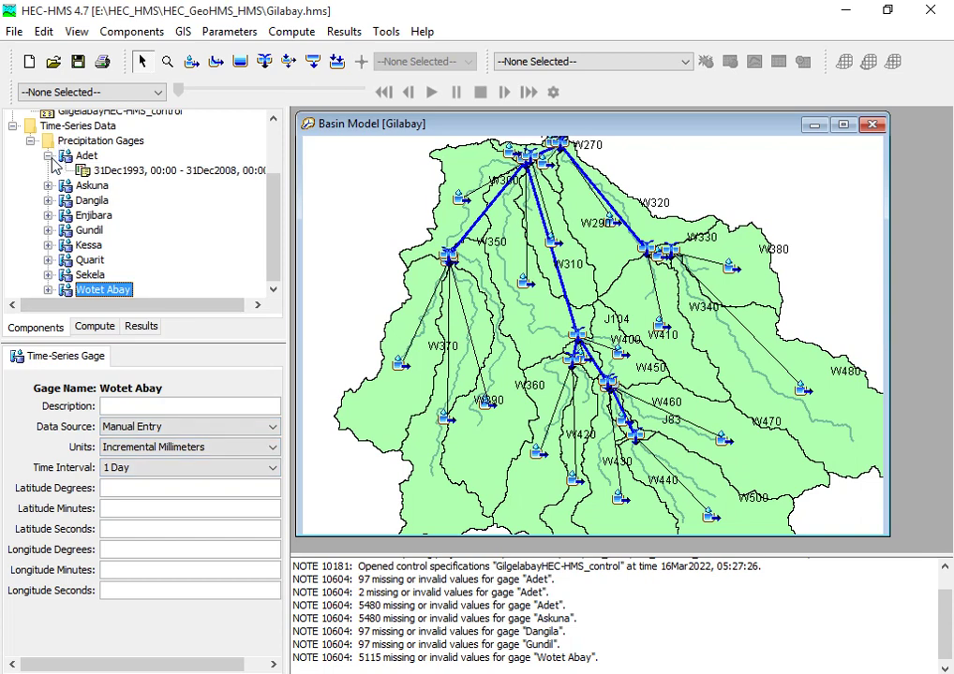
# Collapse the Adet gage's entry and select the Precipitation Gages folder
pyautogui.click(48, 155)
pyautogui.click(103, 158)
pyautogui.click(120, 172)
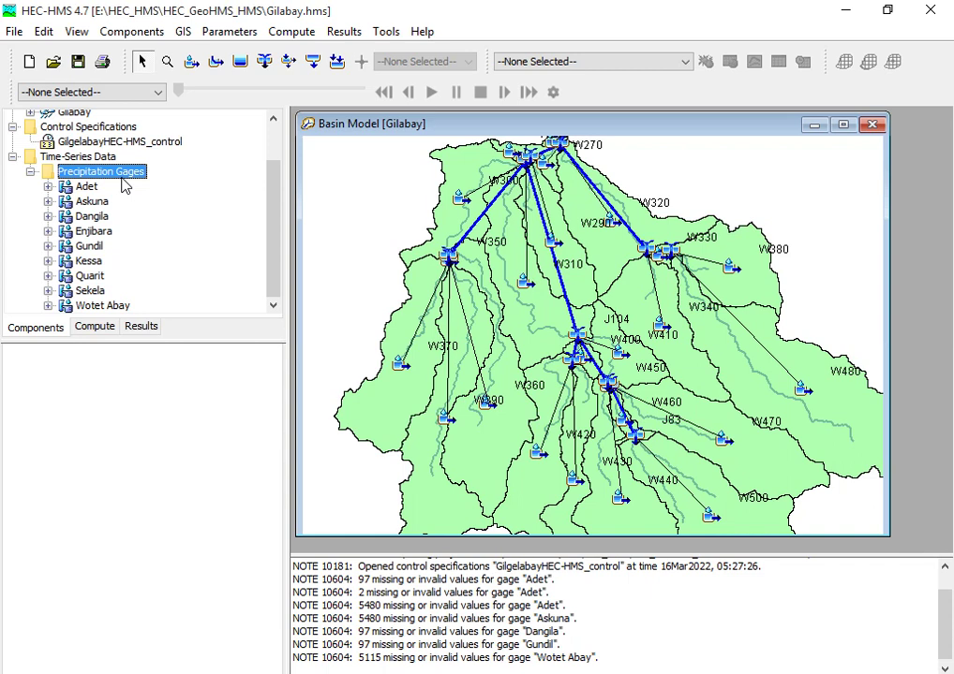
# Minimize HEC-HMS and open the AET folder inside the Data folder of HEC-GeoHMS_and_HEC-HMS on the desktop
pyautogui.click(842, 13)
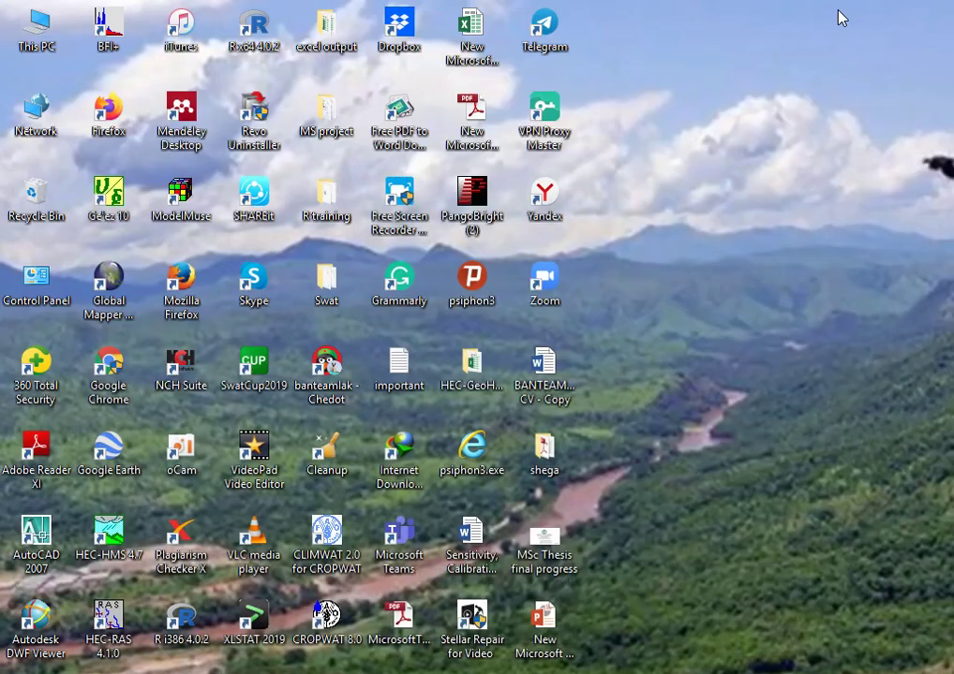
pyautogui.click(478, 380)
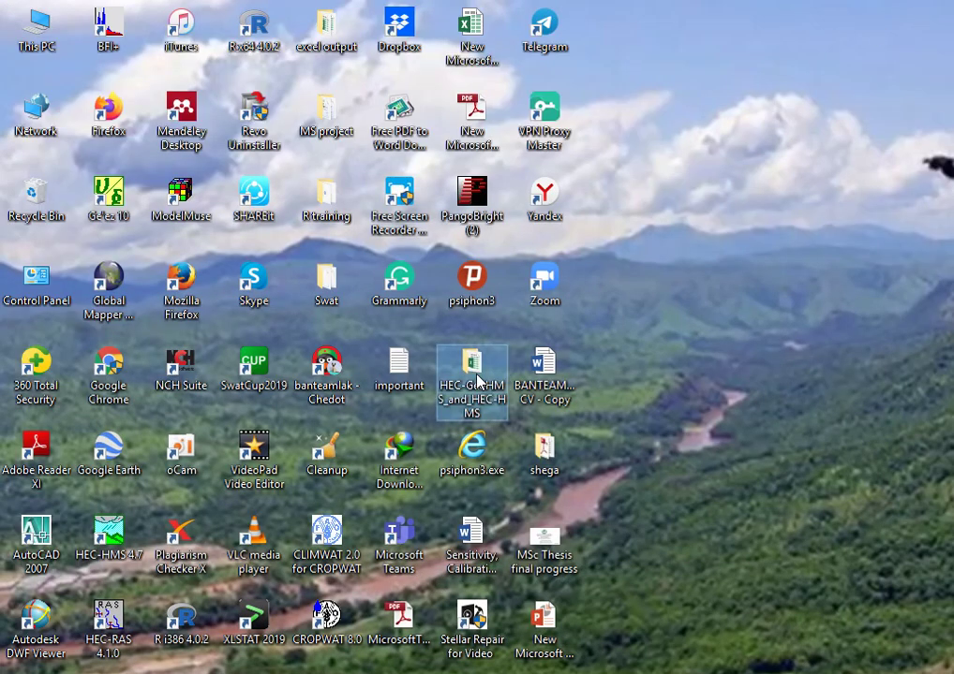
pyautogui.doubleClick(478, 379)
pyautogui.doubleClick(198, 201)
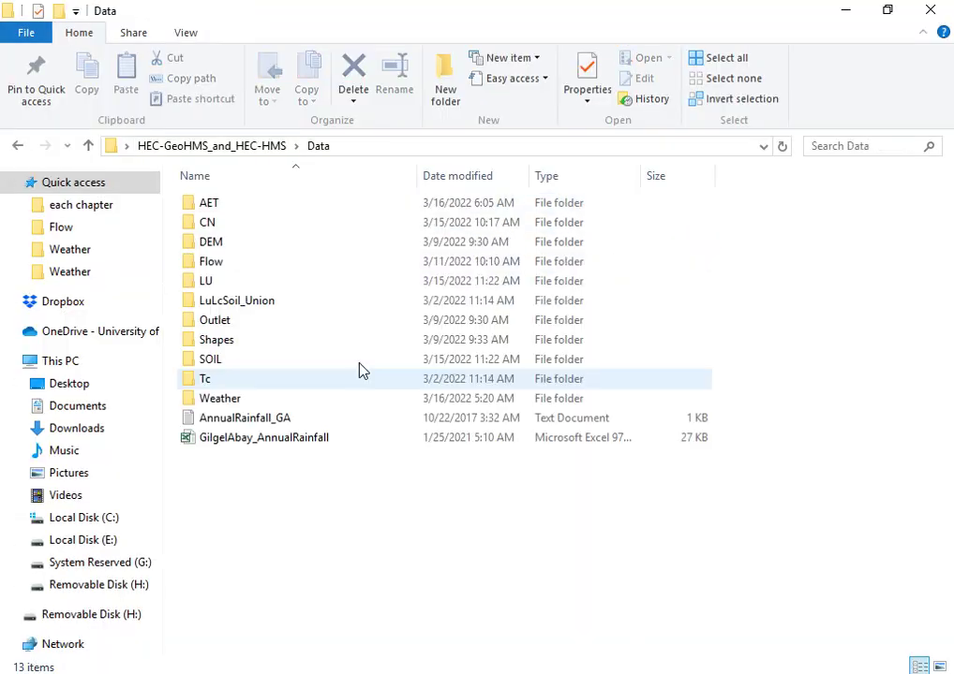
pyautogui.click(207, 202)
pyautogui.doubleClick(241, 210)
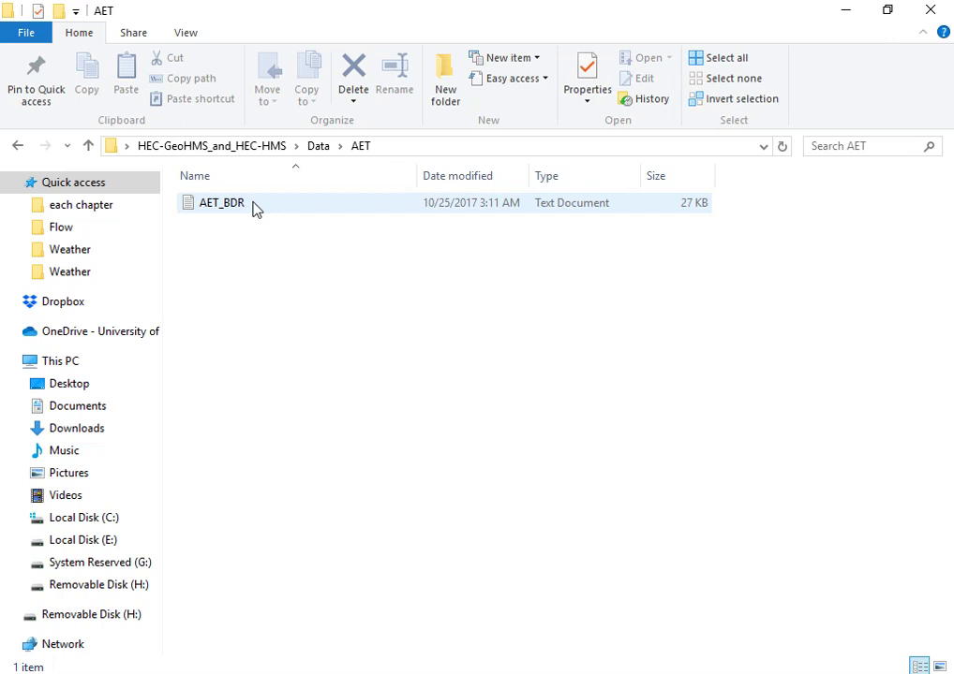
# Switch back to HEC-HMS and collapse the Precipitation Gages folder under Time-Series Data
pyautogui.click(478, 643)
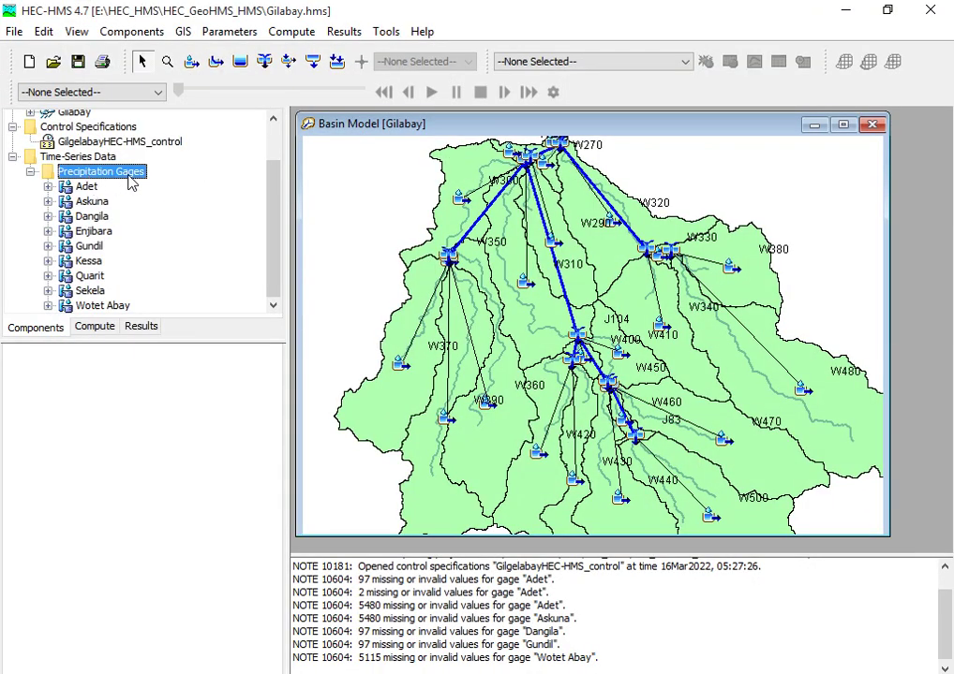
pyautogui.press('Up')
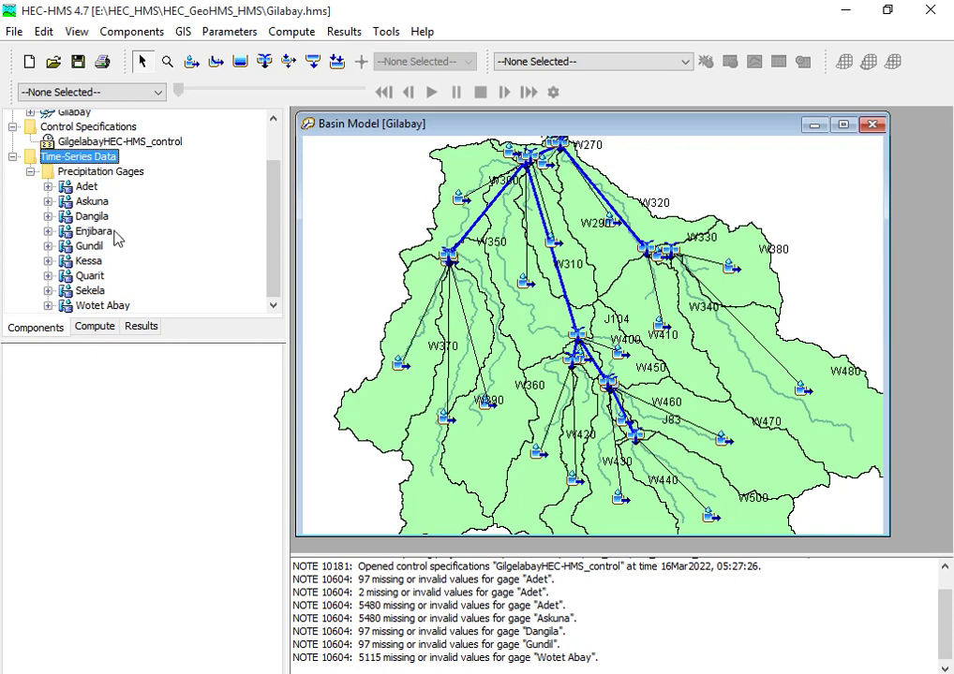
pyautogui.click(115, 174)
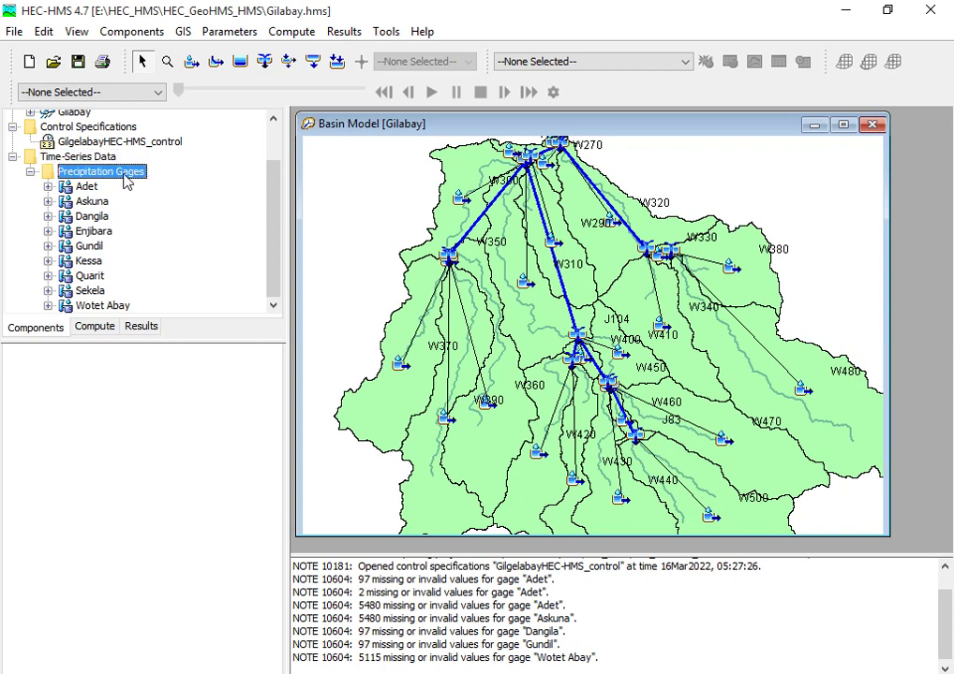
pyautogui.click(31, 172)
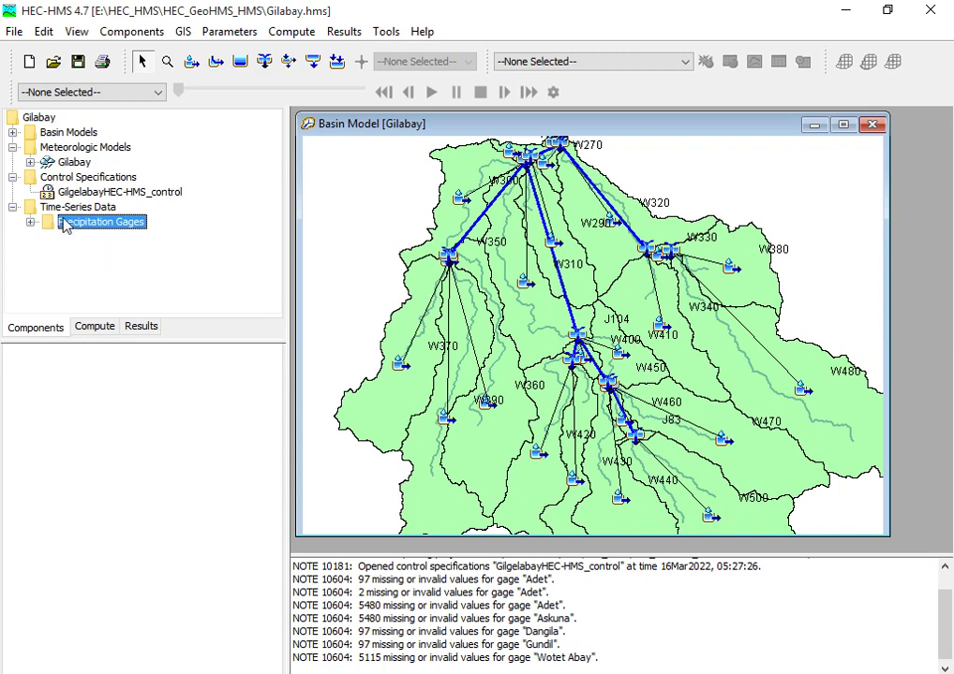
pyautogui.click(79, 210)
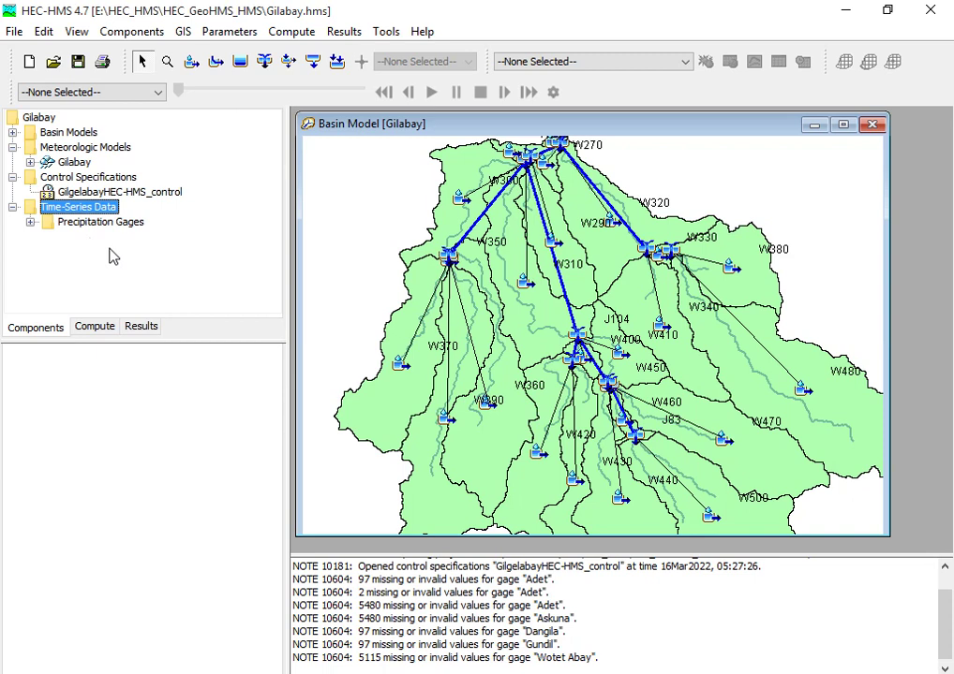
pyautogui.click(103, 223)
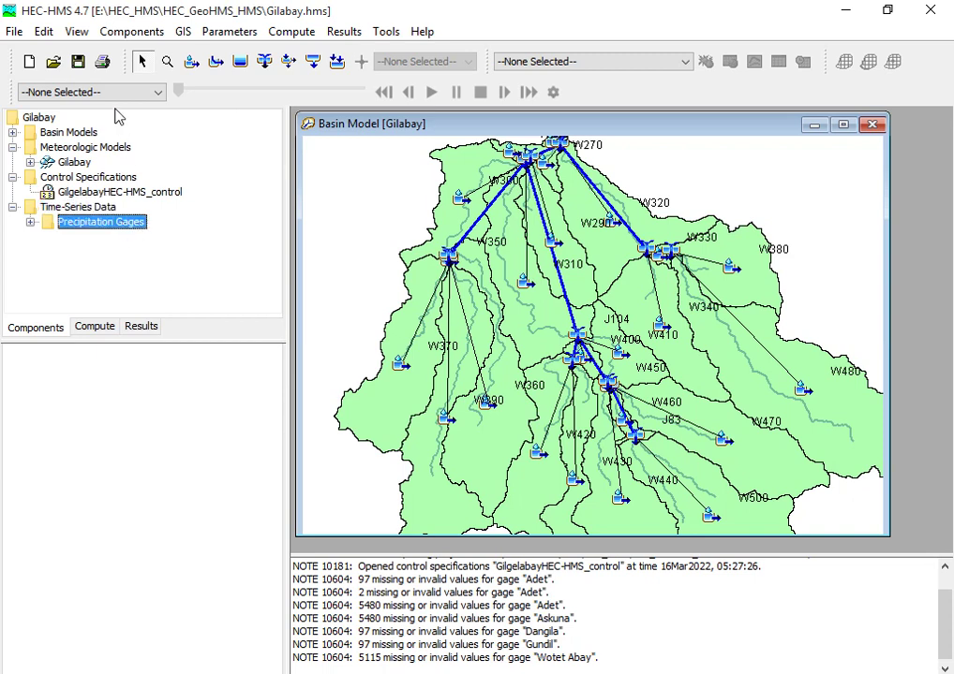
pyautogui.click(138, 39)
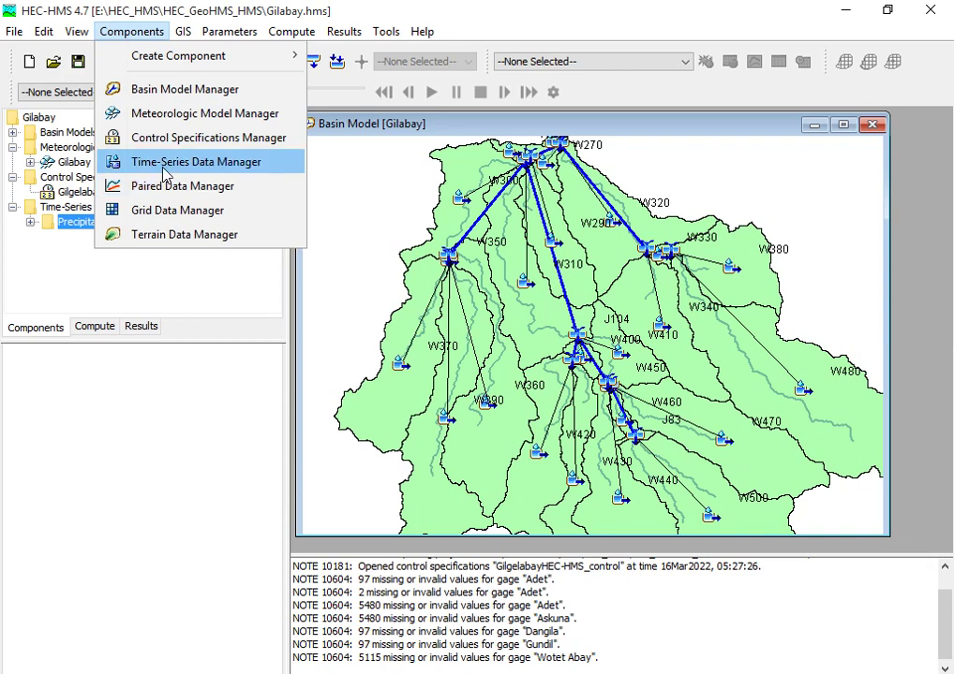
pyautogui.click(47, 276)
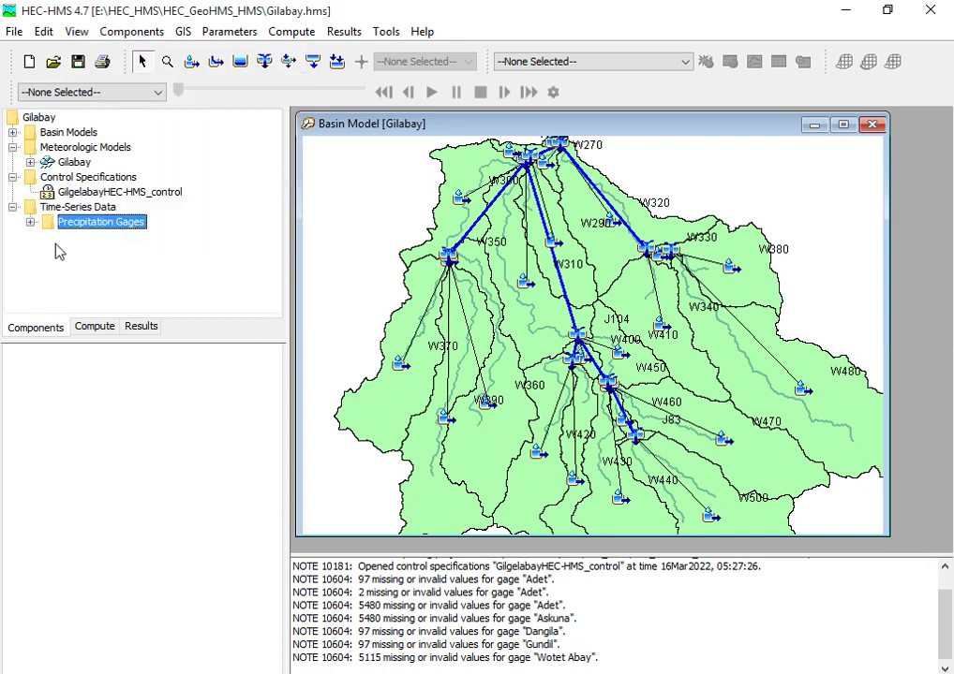
# Open the Time-Series Data Manager and set its data type to Discharge Gages
pyautogui.click(131, 34)
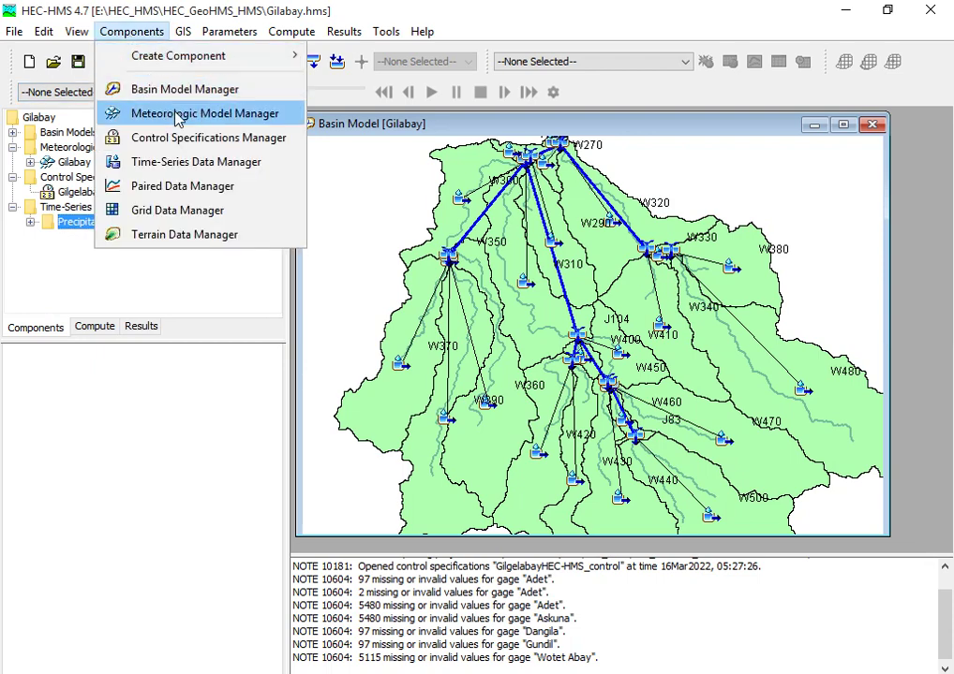
pyautogui.click(186, 165)
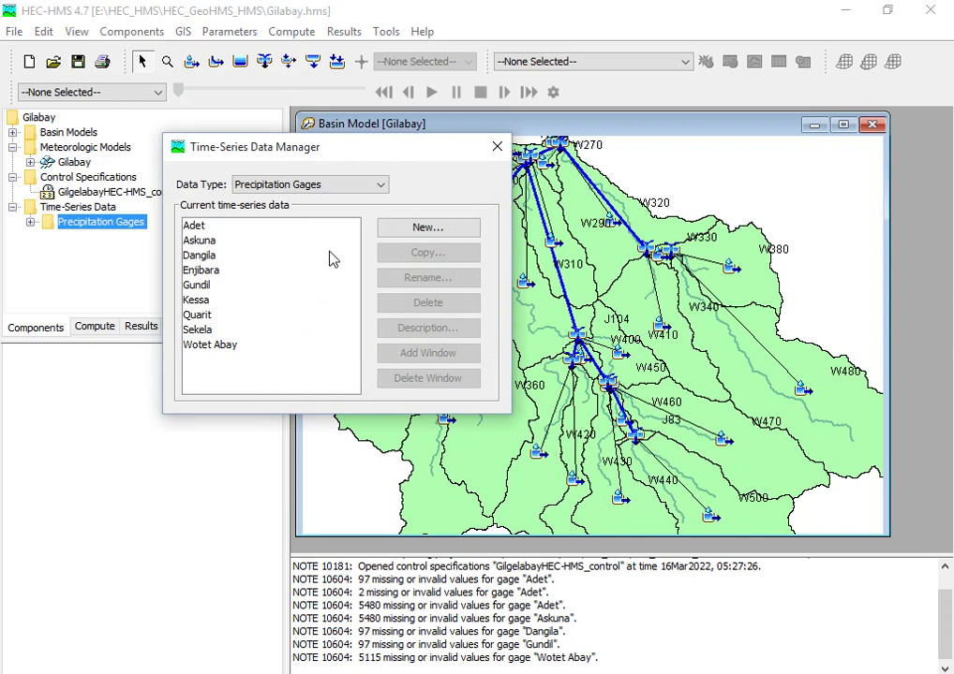
pyautogui.click(379, 189)
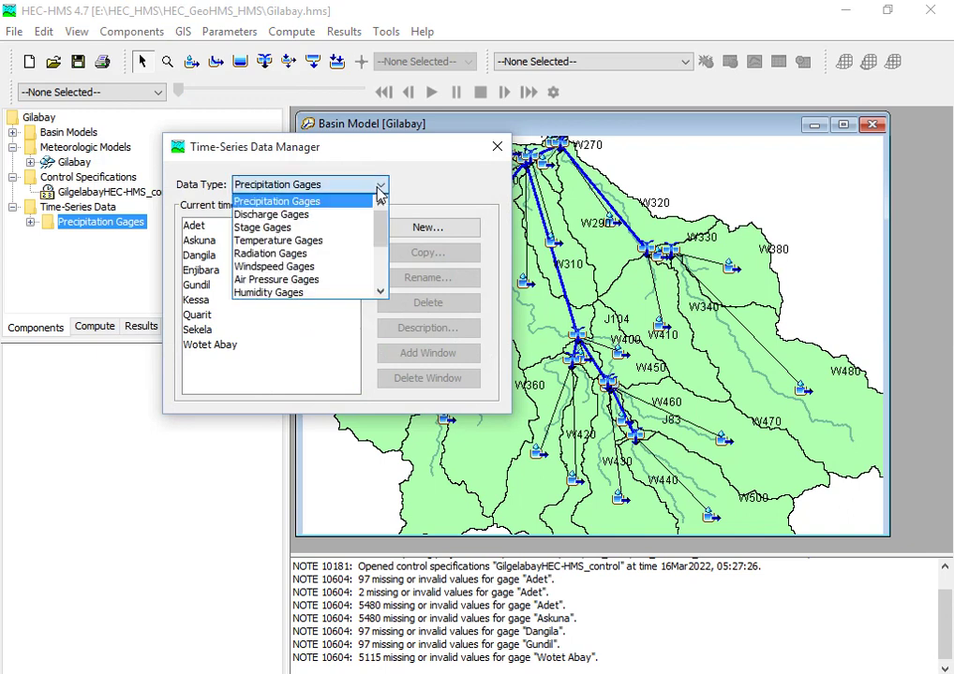
pyautogui.click(316, 218)
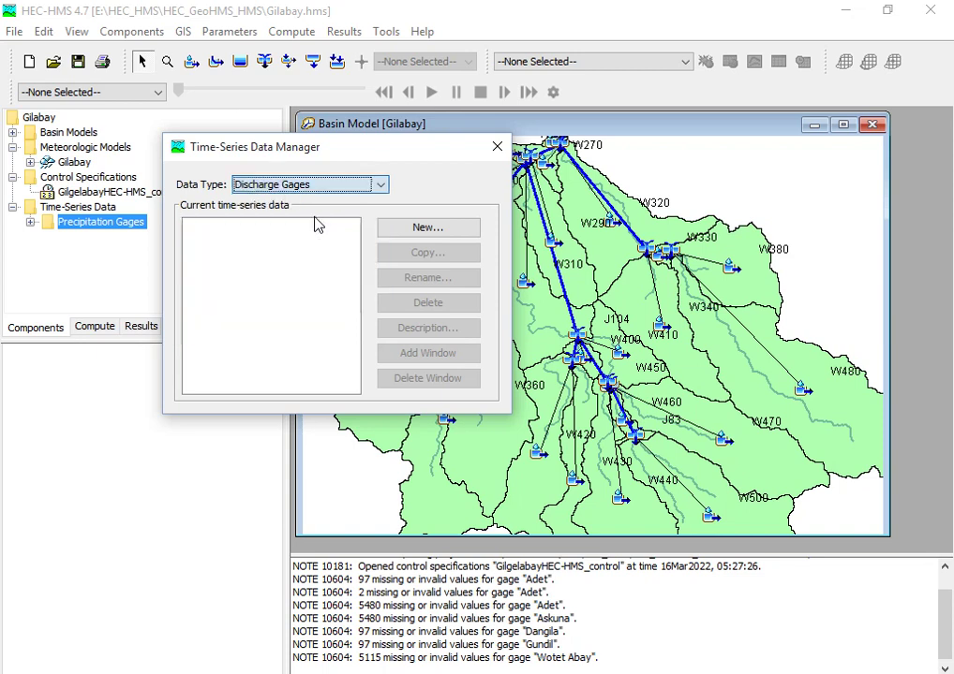
# Start a new discharge gage and name it GilgelAbayStreamflow
pyautogui.click(400, 238)
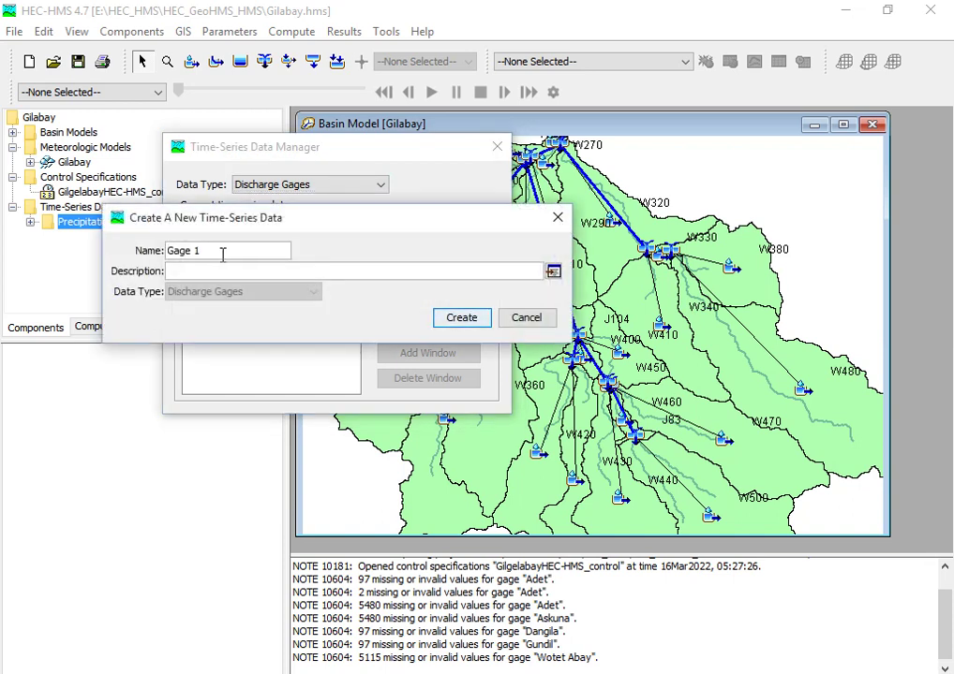
pyautogui.moveTo(201, 251); pyautogui.dragTo(142, 256)
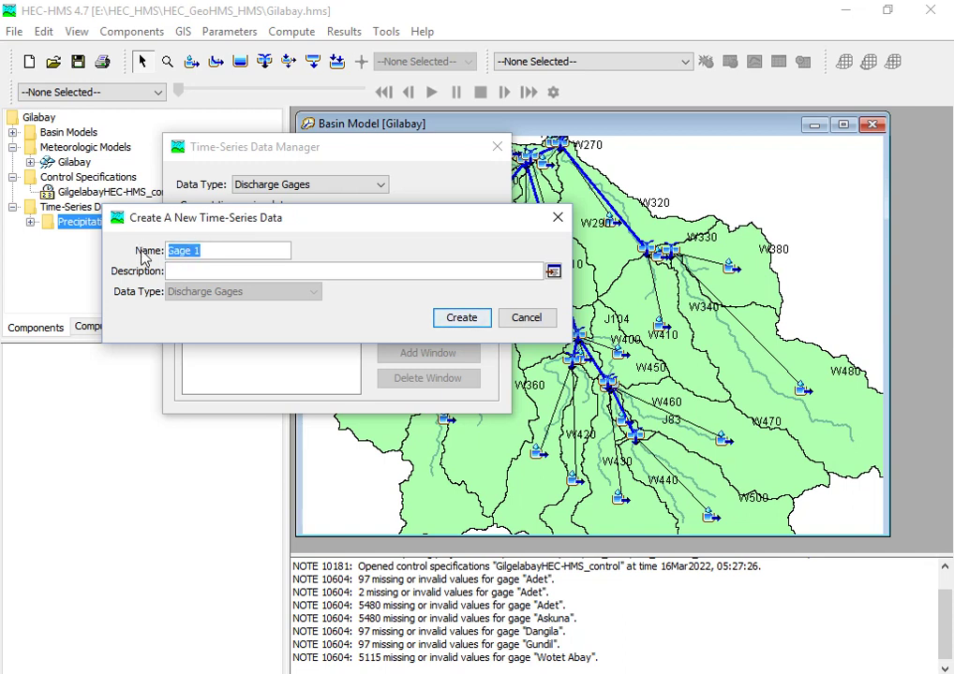
pyautogui.write('G')
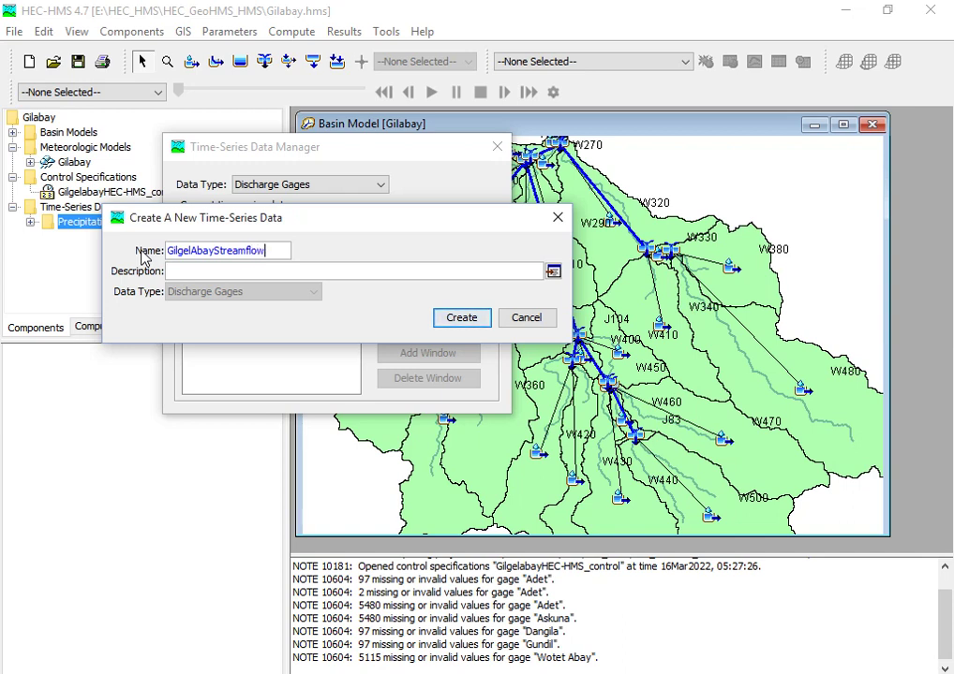
# Reuse the gage name as the spaced description "Gilgel Abay Streamflow" and create the discharge gage
pyautogui.doubleClick(220, 251)
pyautogui.hotkey('ctrl', 'c')
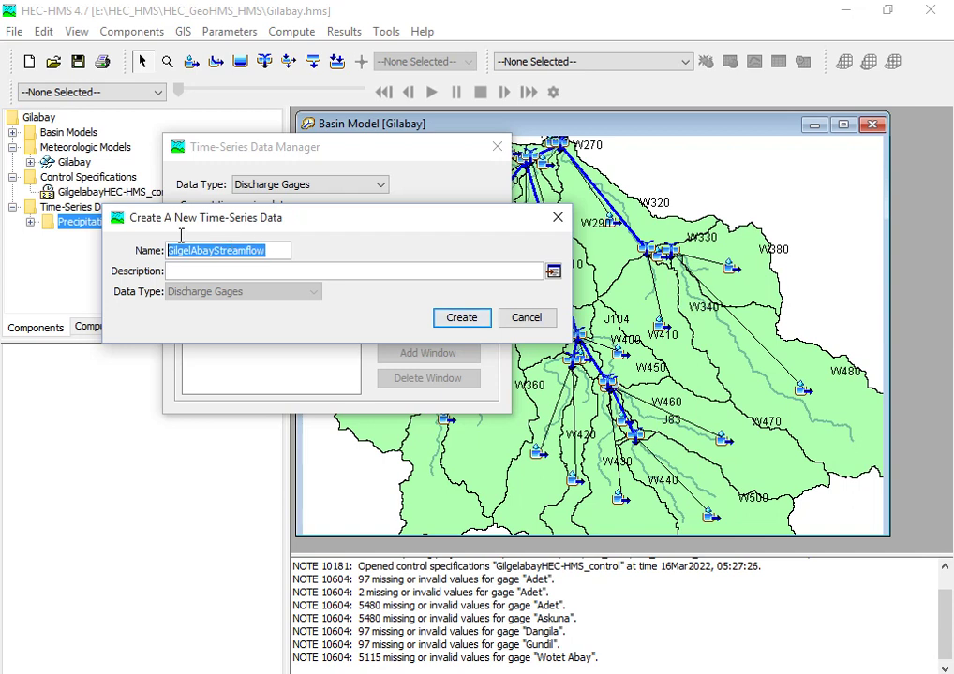
pyautogui.click(234, 273)
pyautogui.hotkey('ctrl', 'v')
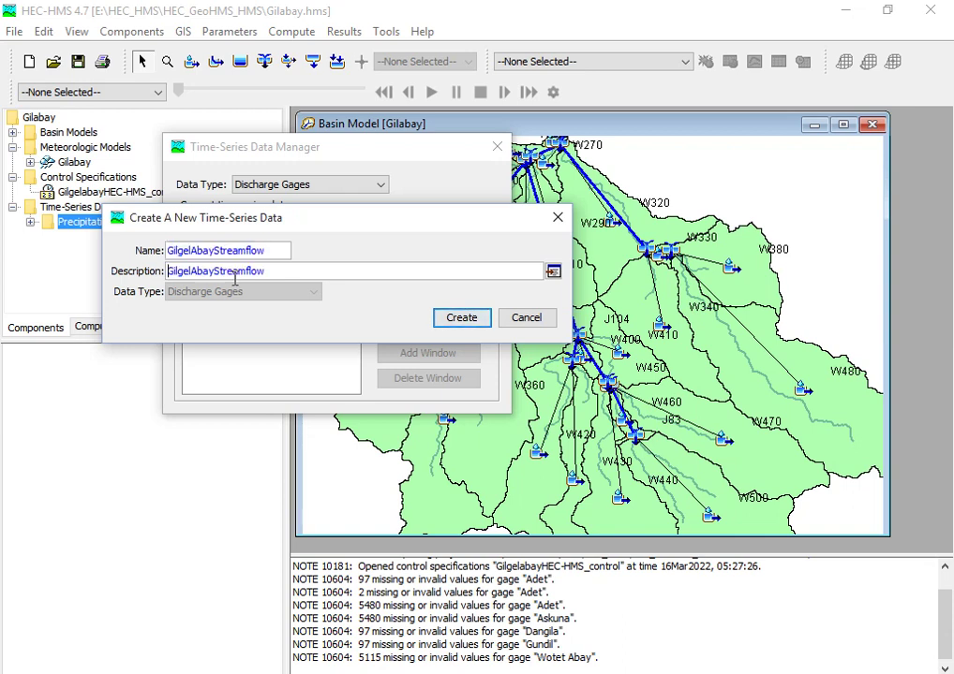
pyautogui.click(191, 270)
pyautogui.click(219, 271)
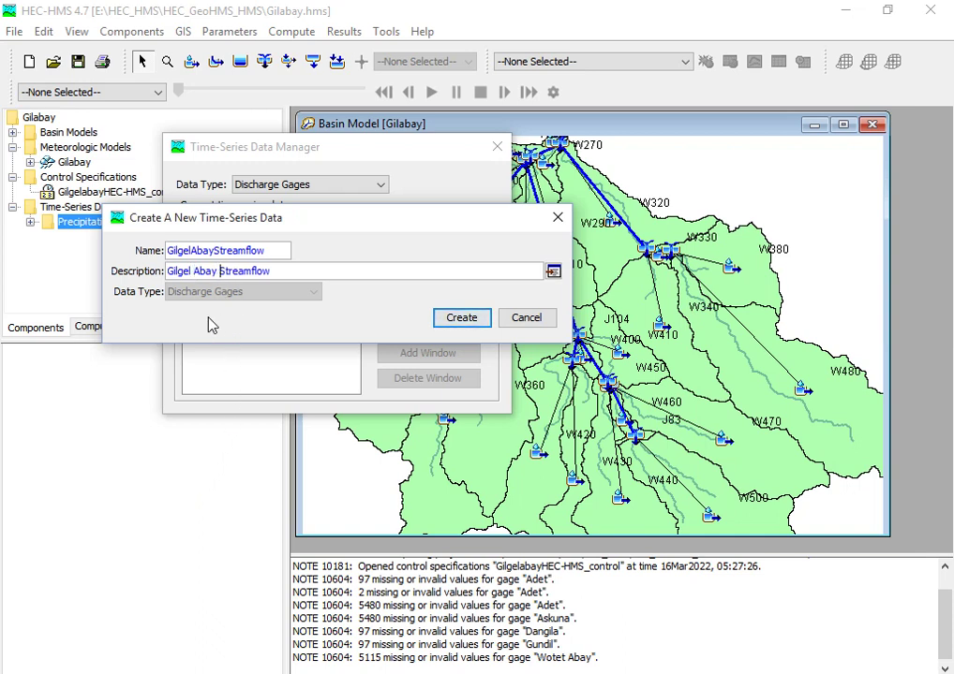
pyautogui.click(464, 321)
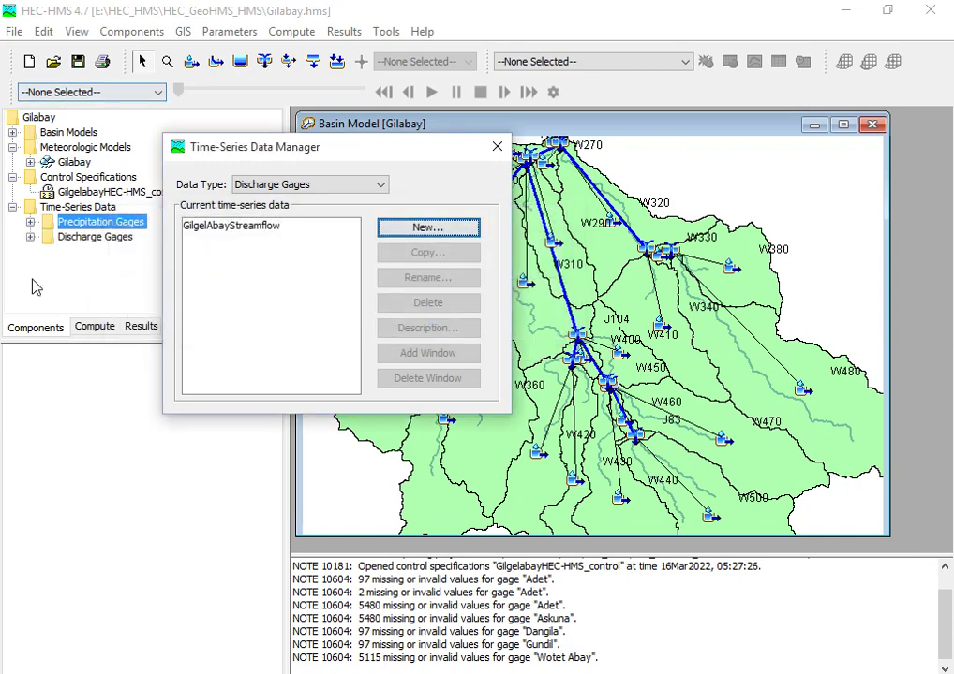
# Reopen the Time-Series Data Manager and set its data type to Evapotranspiration Gages
pyautogui.click(94, 237)
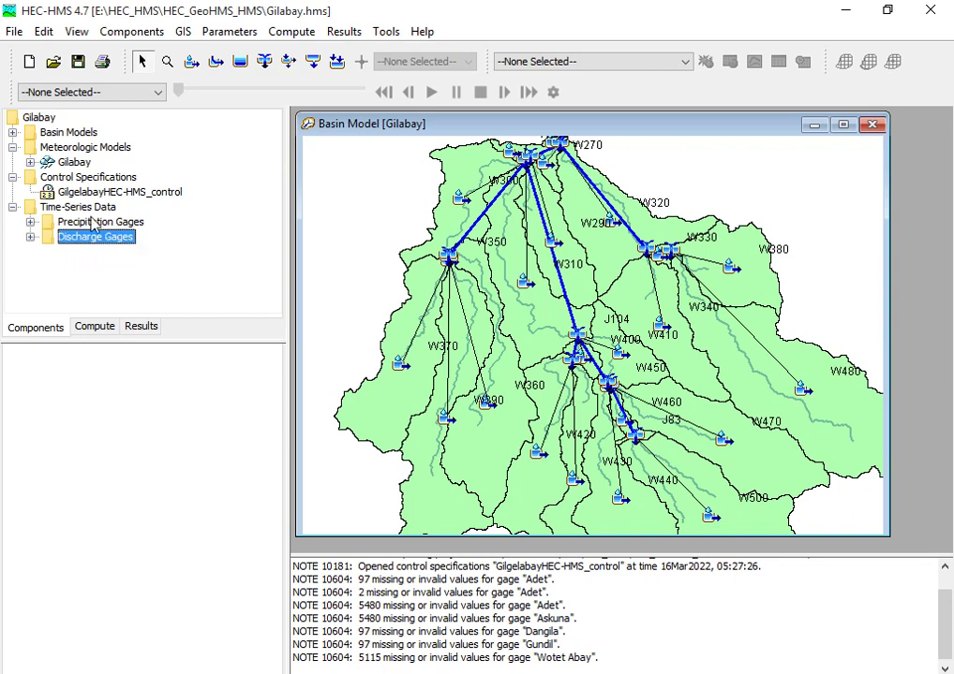
pyautogui.click(137, 225)
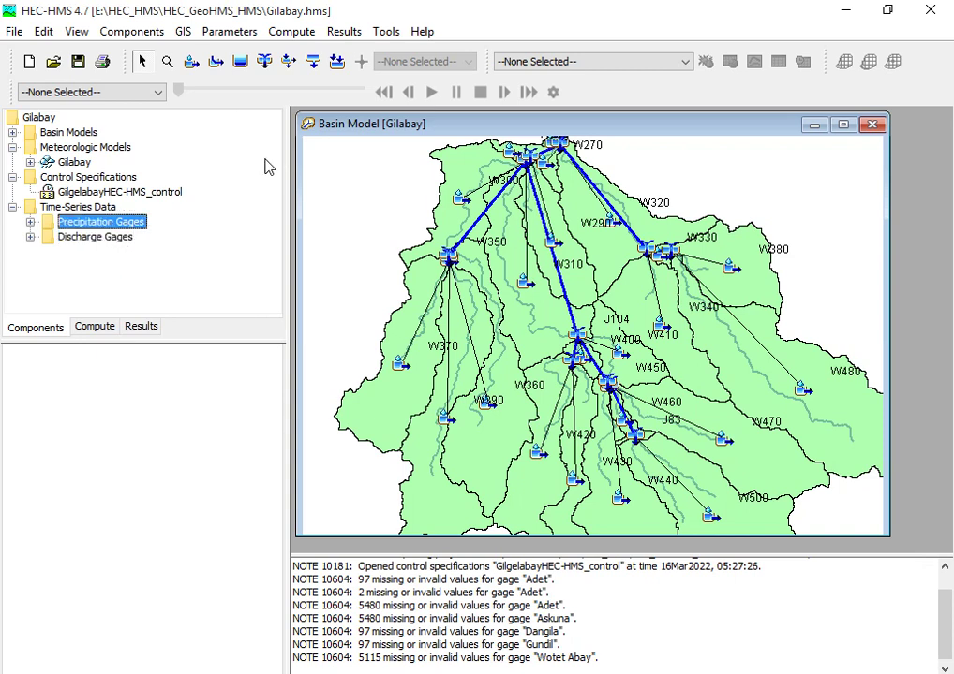
pyautogui.click(143, 33)
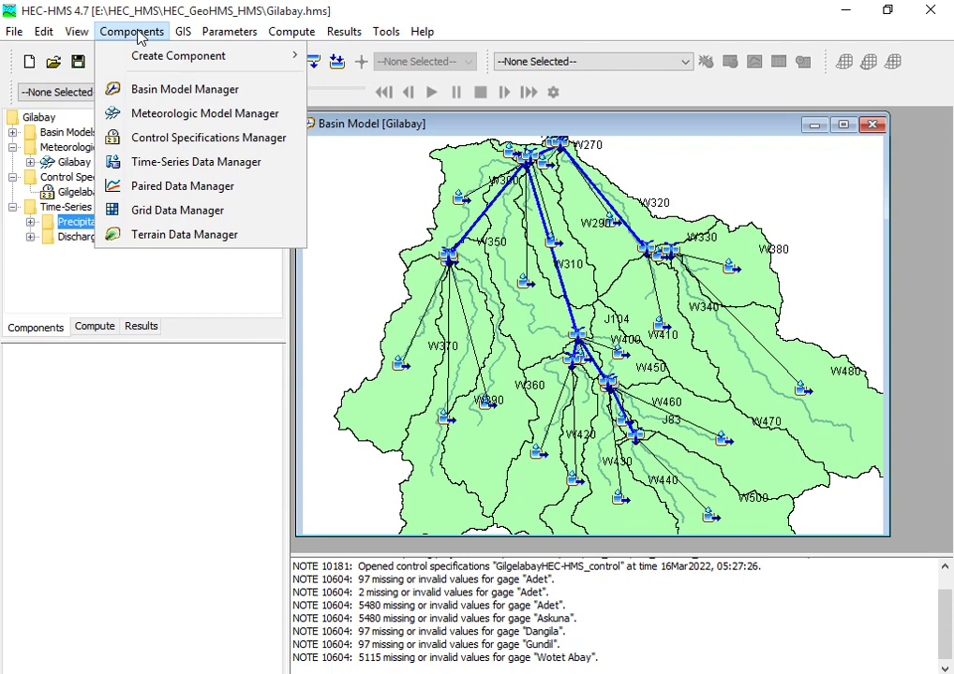
pyautogui.click(142, 159)
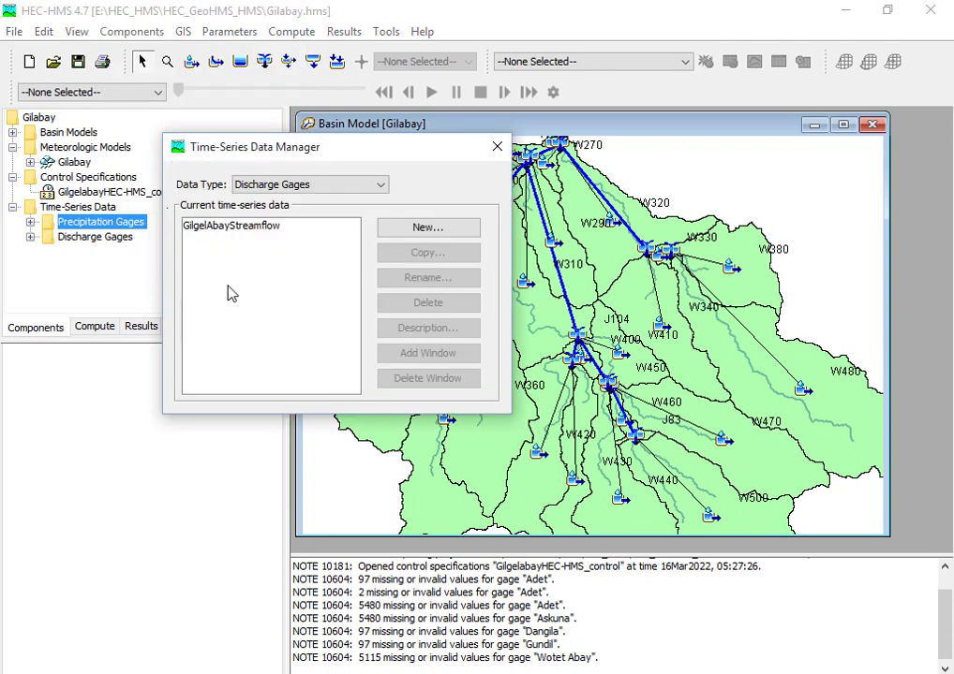
pyautogui.click(364, 186)
pyautogui.scroll(-3, 296, 254)
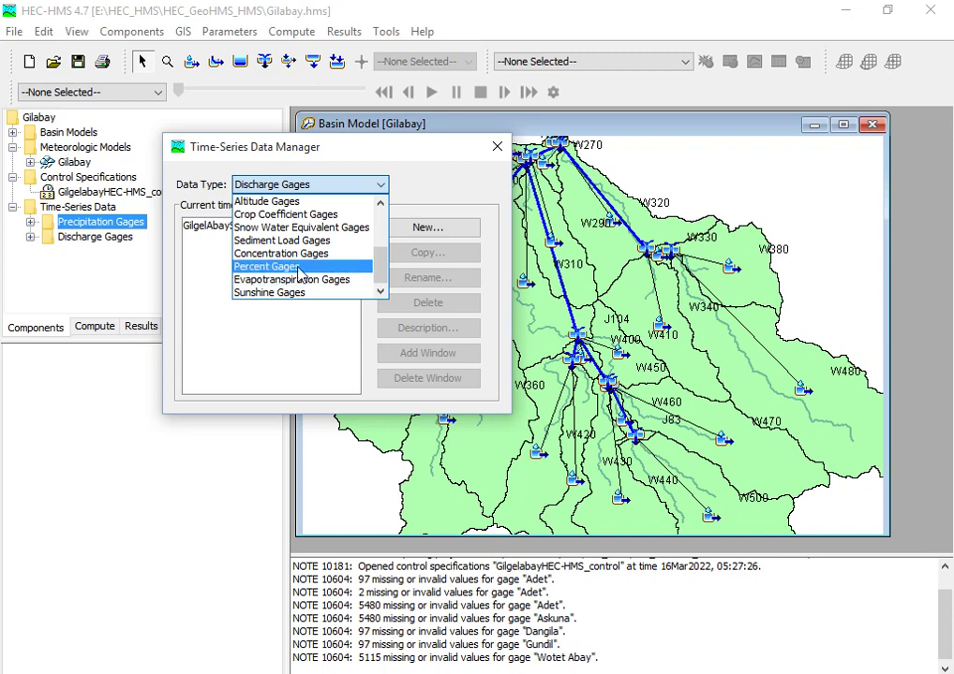
pyautogui.scroll(3, 311, 262)
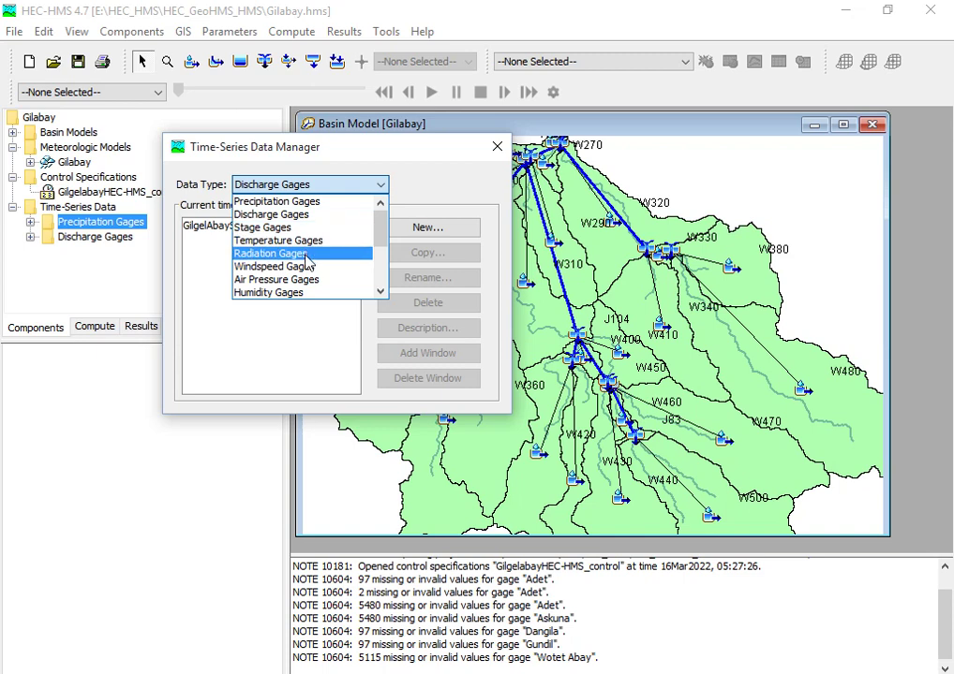
pyautogui.scroll(-1, 312, 296)
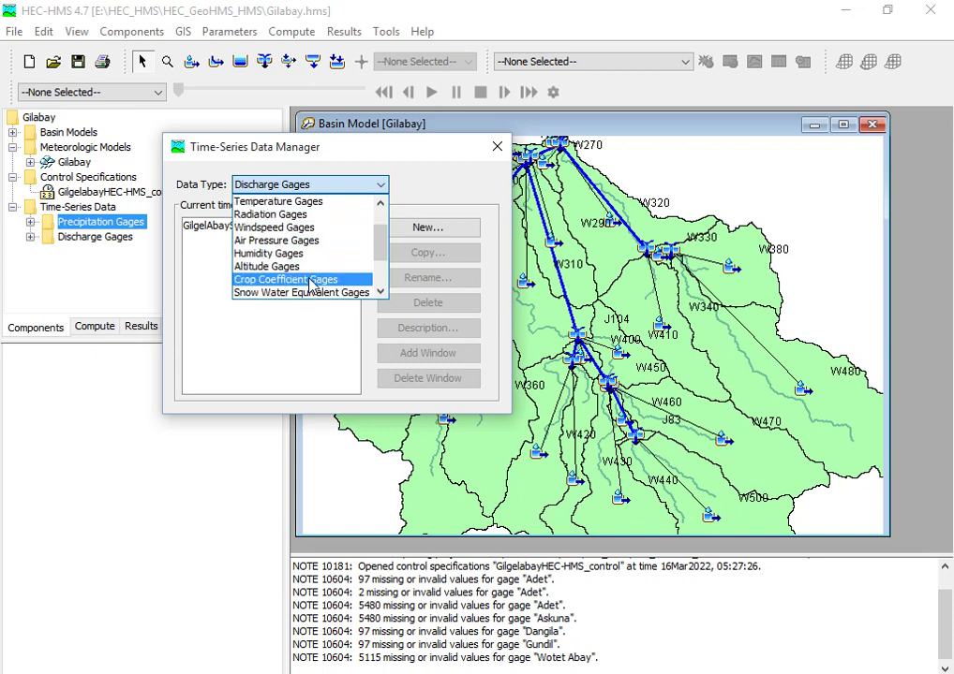
pyautogui.scroll(-1, 304, 284)
pyautogui.scroll(-1, 304, 284)
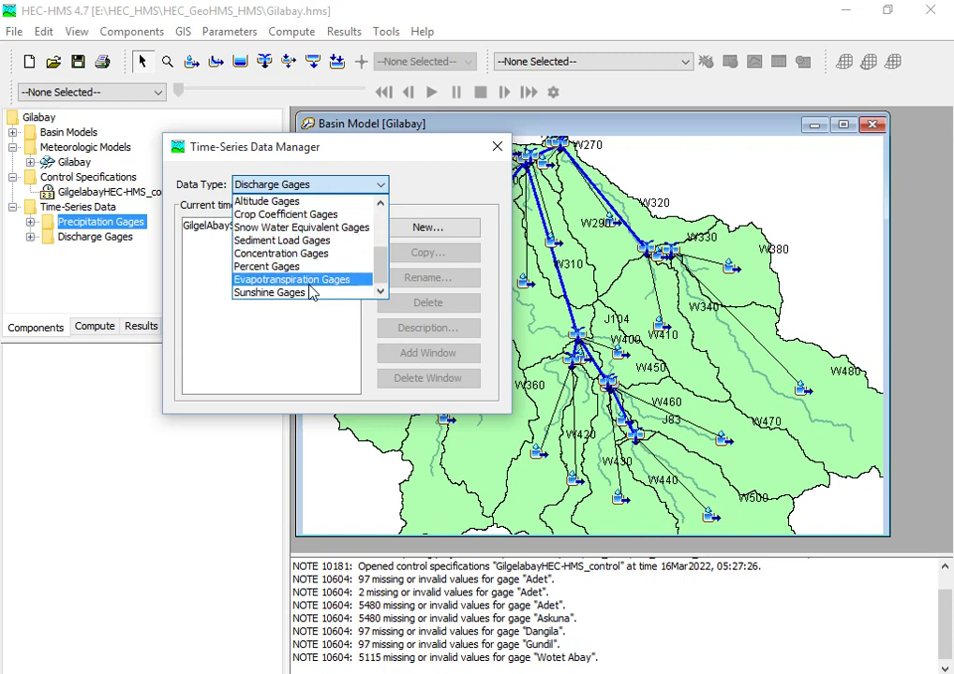
pyautogui.click(310, 283)
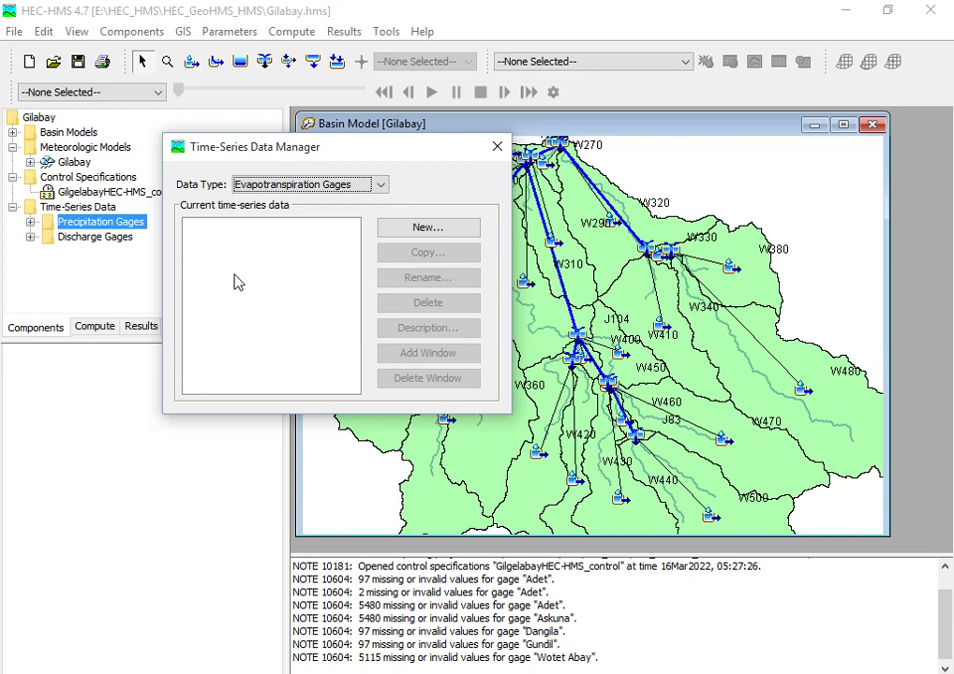
# Start a new evapotranspiration gage and replace its default name with ActualEvapotranspration
pyautogui.click(402, 238)
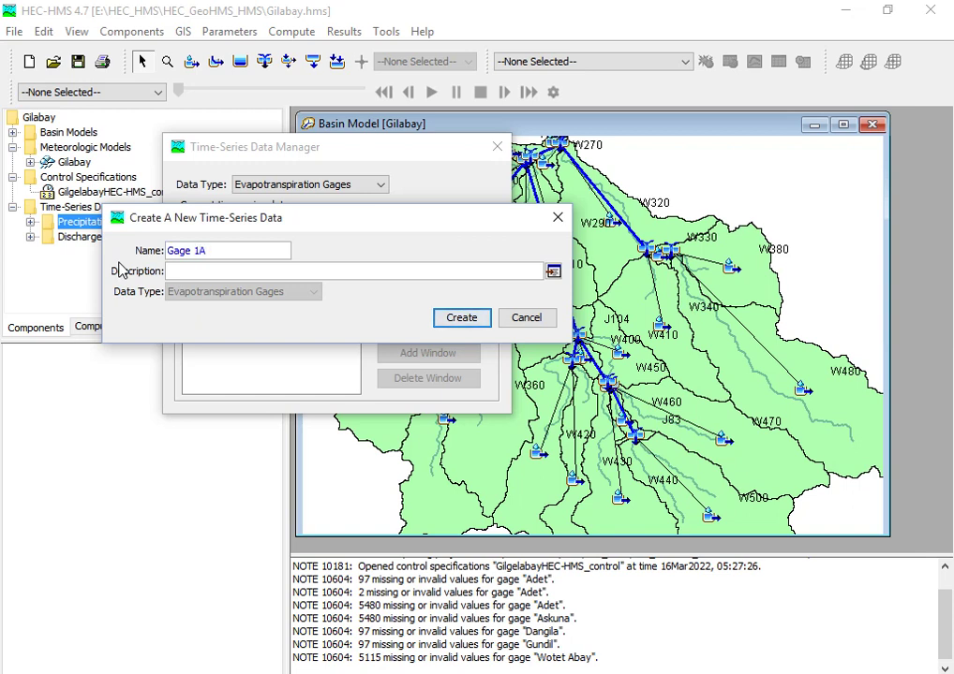
pyautogui.press('BackSpace')
pyautogui.press('BackSpace')
pyautogui.press('BackSpace')
pyautogui.press('BackSpace')
pyautogui.press('BackSpace')
pyautogui.press('BackSpace')
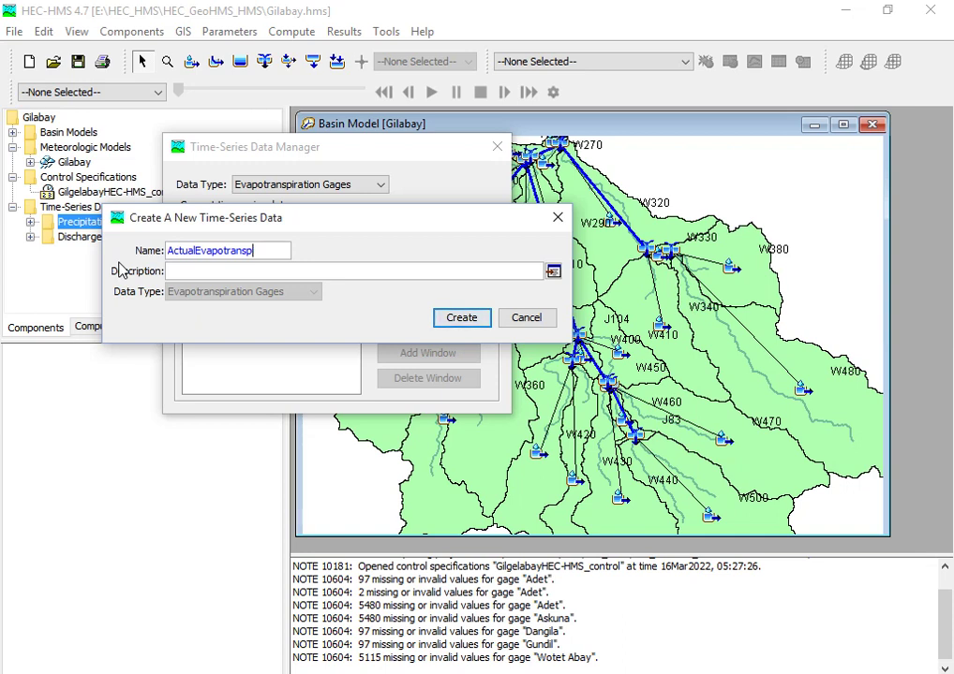
pyautogui.write('ration')
# Create the evapotranspiration gage with the description "Actual Evapotranspration of BDR" and close the Time-Series Data Manager
pyautogui.doubleClick(221, 253)
pyautogui.hotkey('ctrl', 'c')
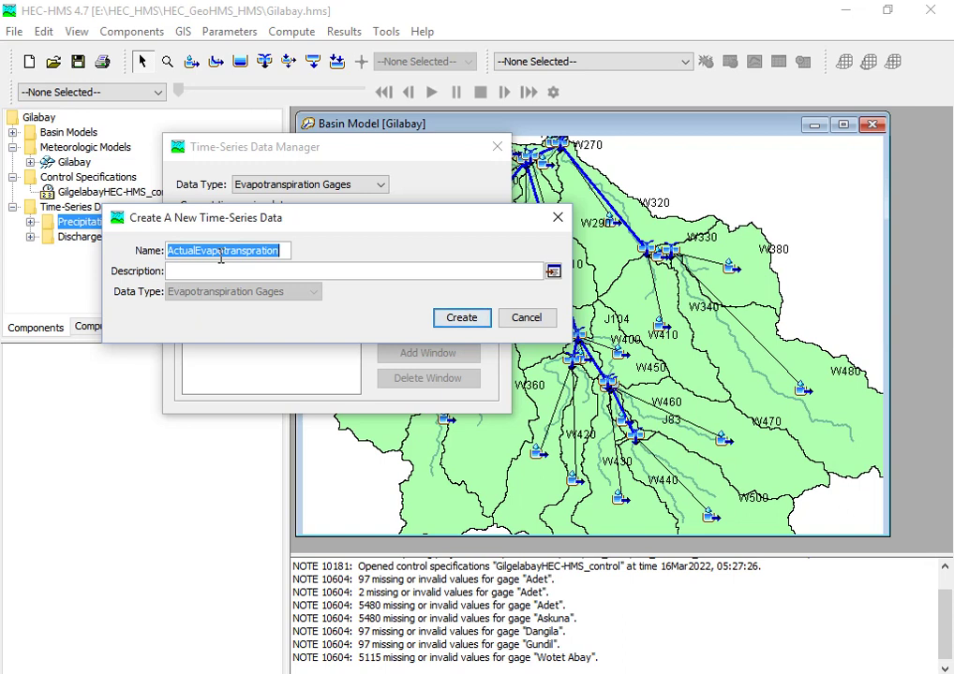
pyautogui.click(201, 270)
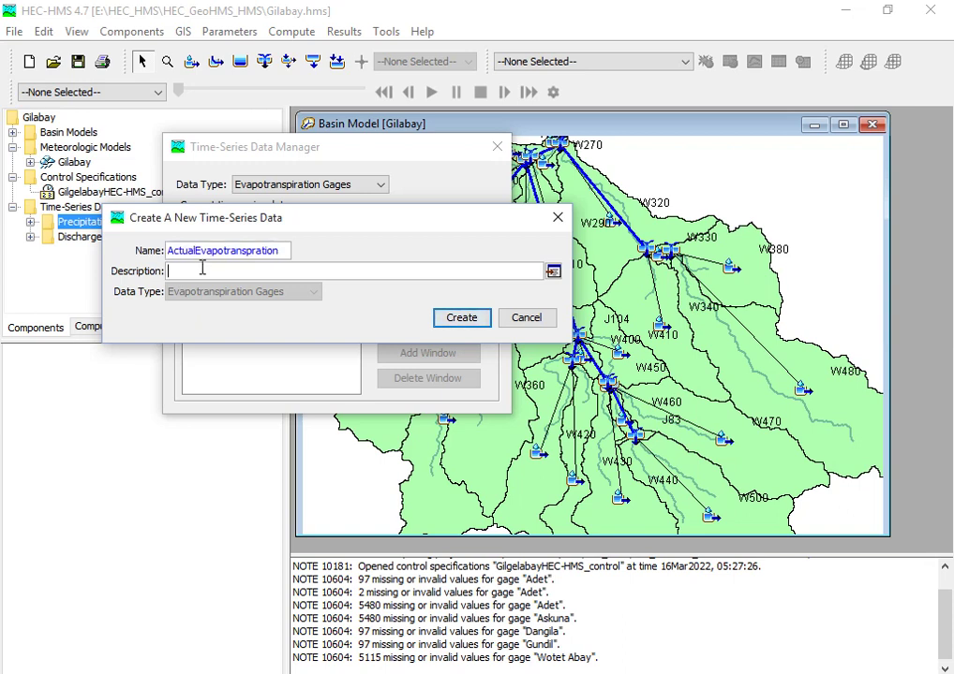
pyautogui.hotkey('ctrl', 'v')
pyautogui.click(198, 270)
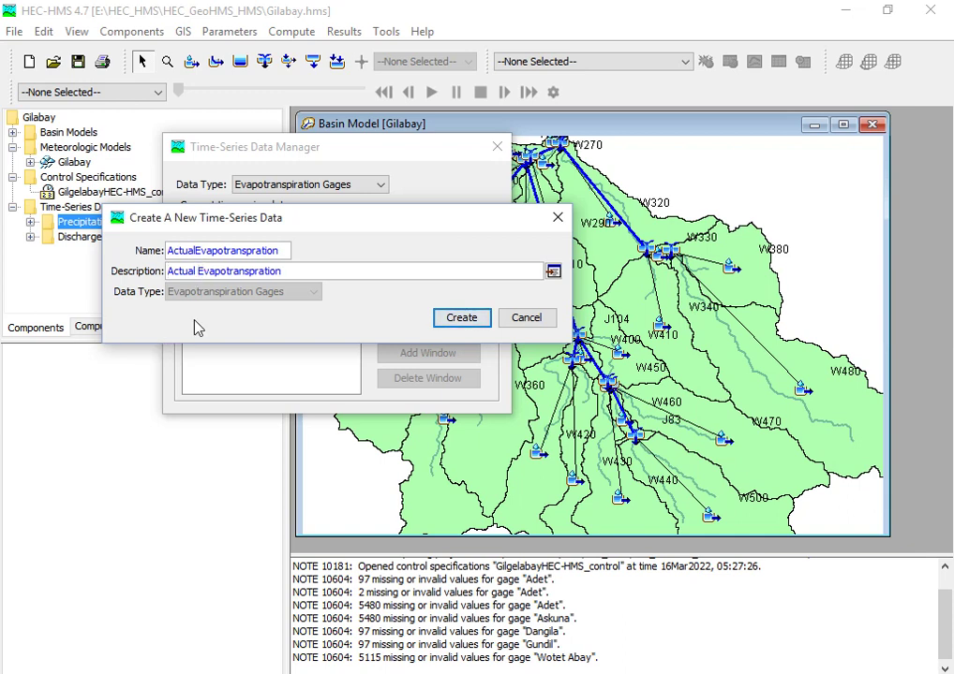
pyautogui.click(327, 272)
pyautogui.write('of BDR')
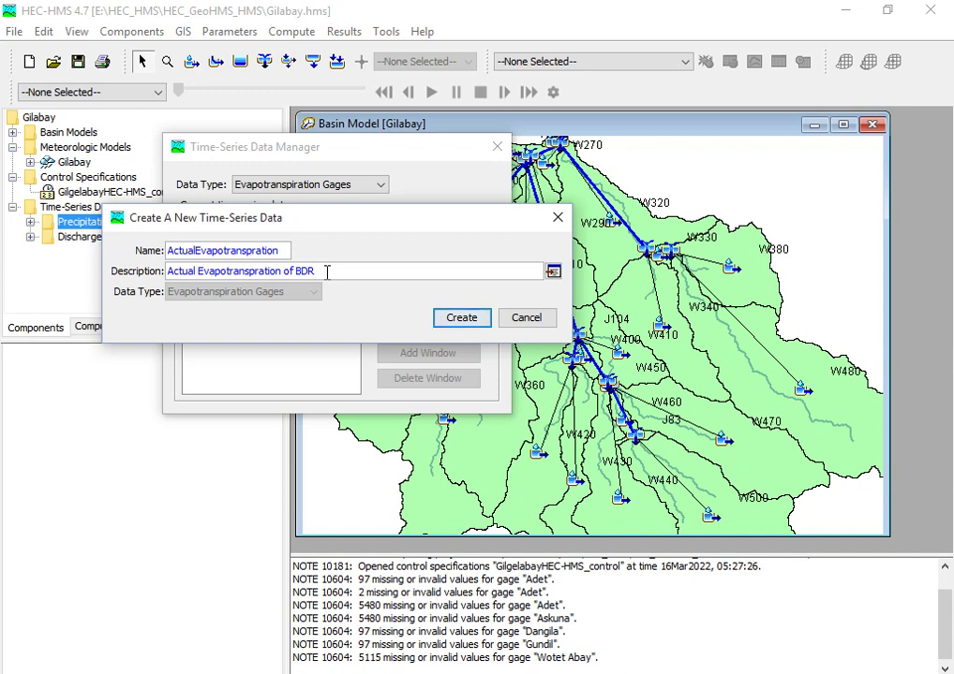
pyautogui.click(455, 320)
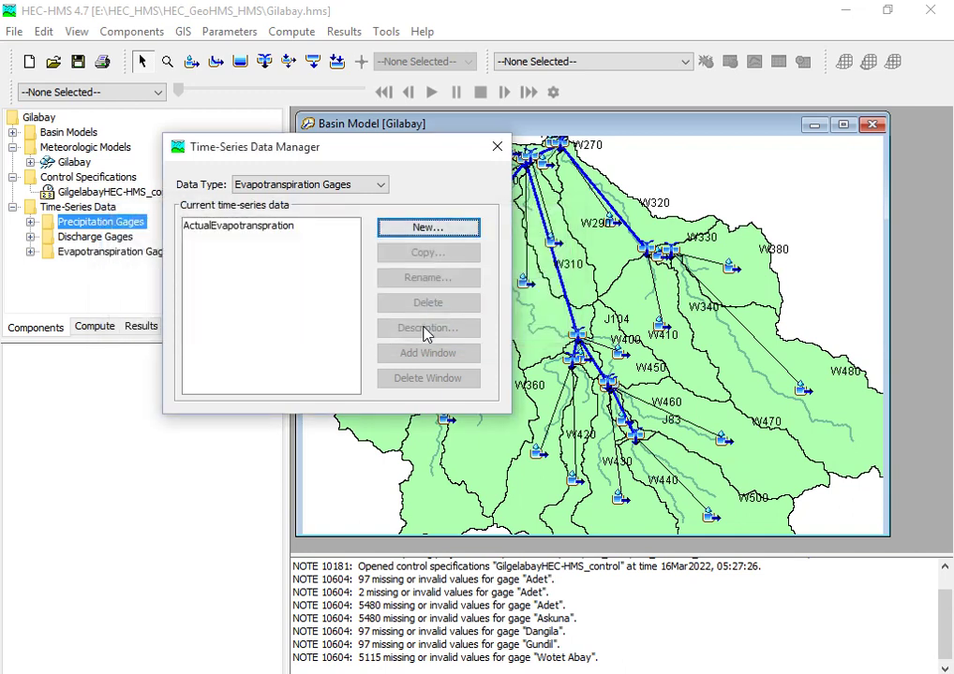
pyautogui.click(494, 147)
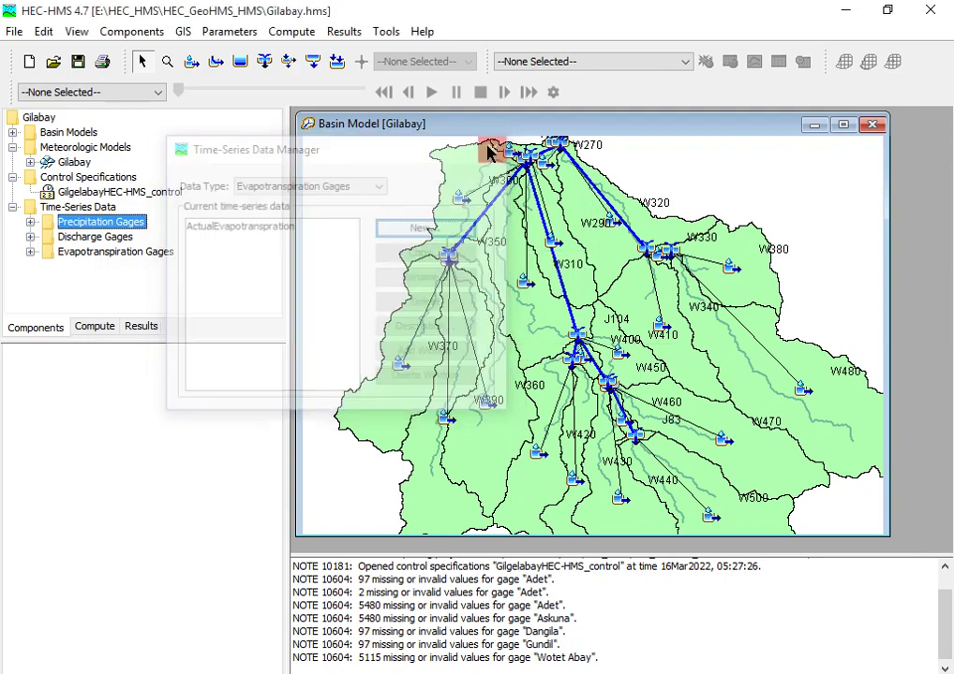
# Check the new Discharge Gages and Evapotranspiration Gages folders under Time-Series Data
pyautogui.click(81, 253)
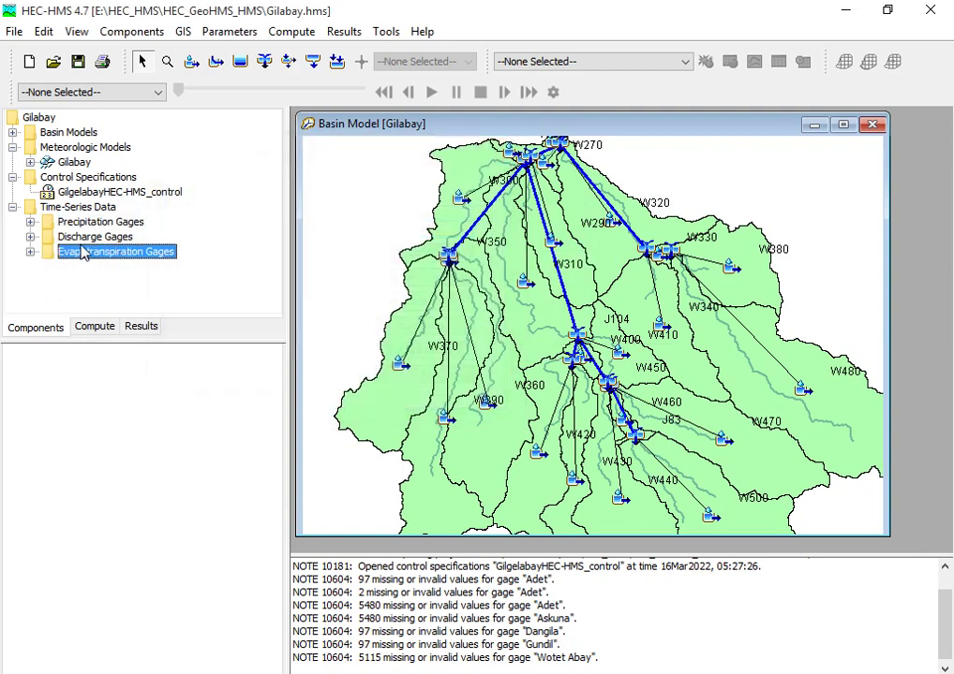
pyautogui.click(97, 239)
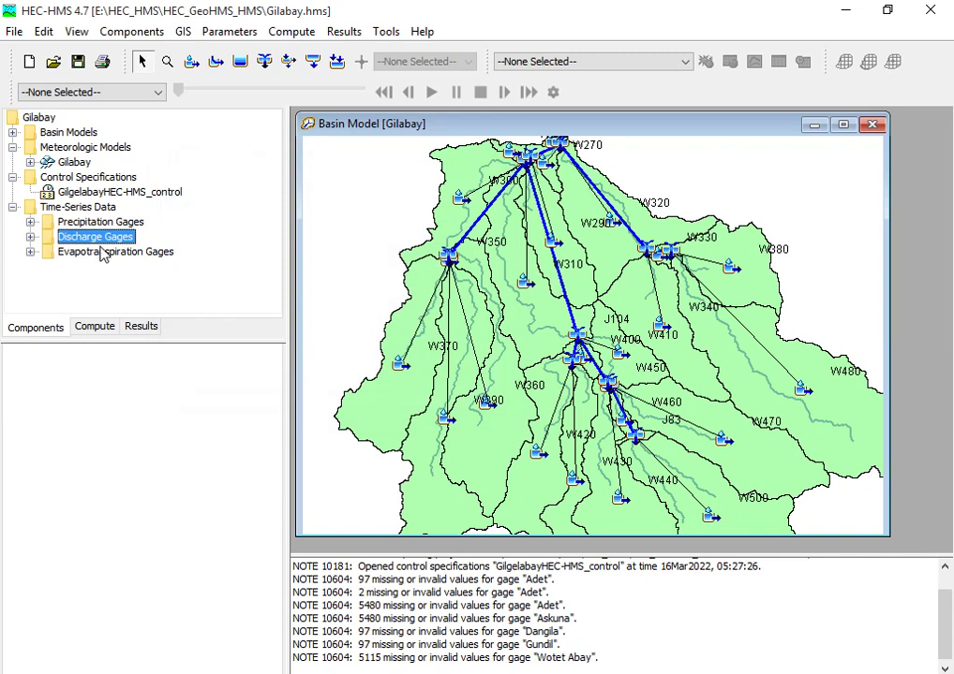
pyautogui.click(117, 254)
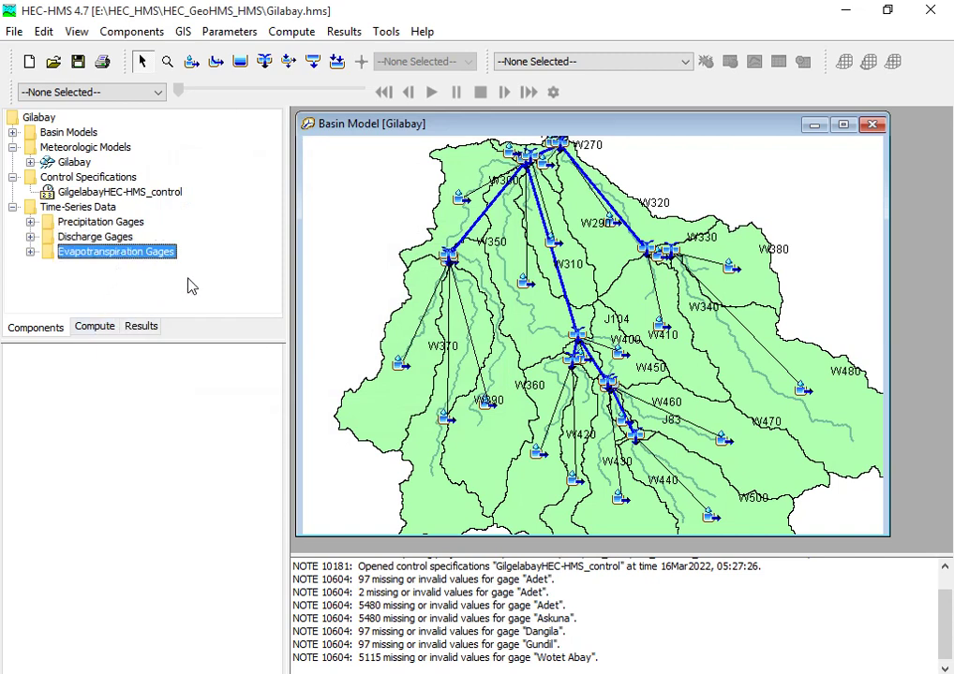
# Expand the ActualEvapotranspration gage under Evapotranspiration Gages, collapse the control specifications and meteorologic models, and open the gage's time window
pyautogui.click(31, 252)
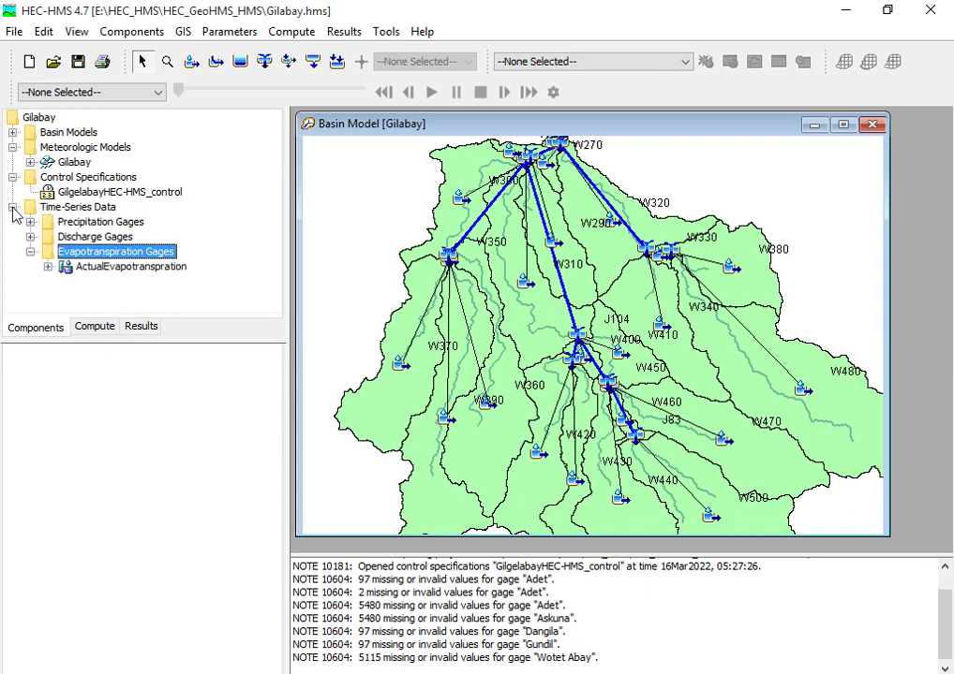
pyautogui.click(12, 177)
pyautogui.click(12, 148)
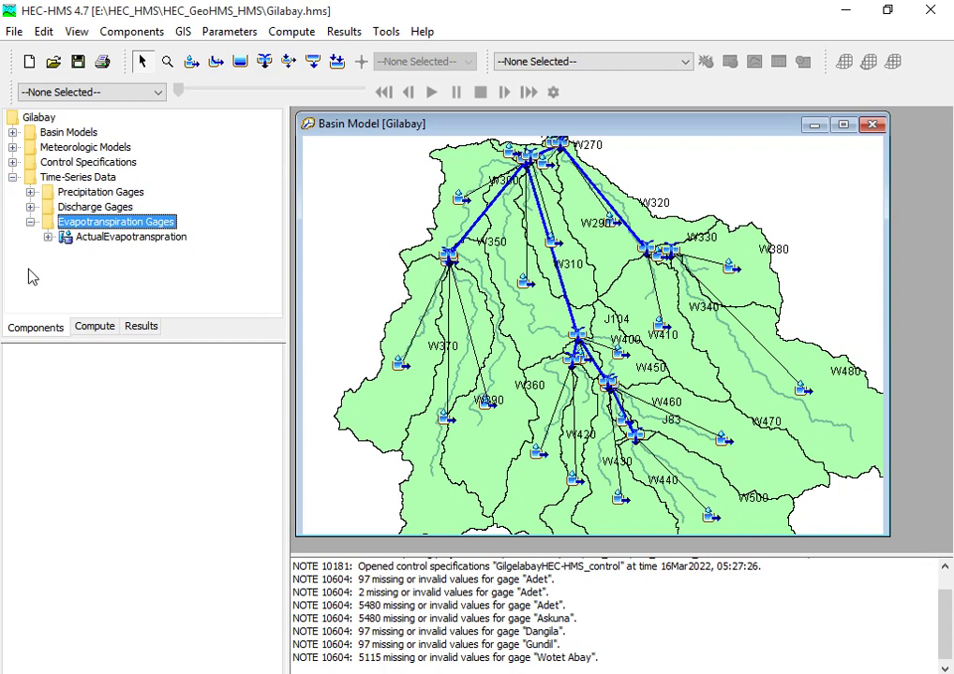
pyautogui.click(48, 237)
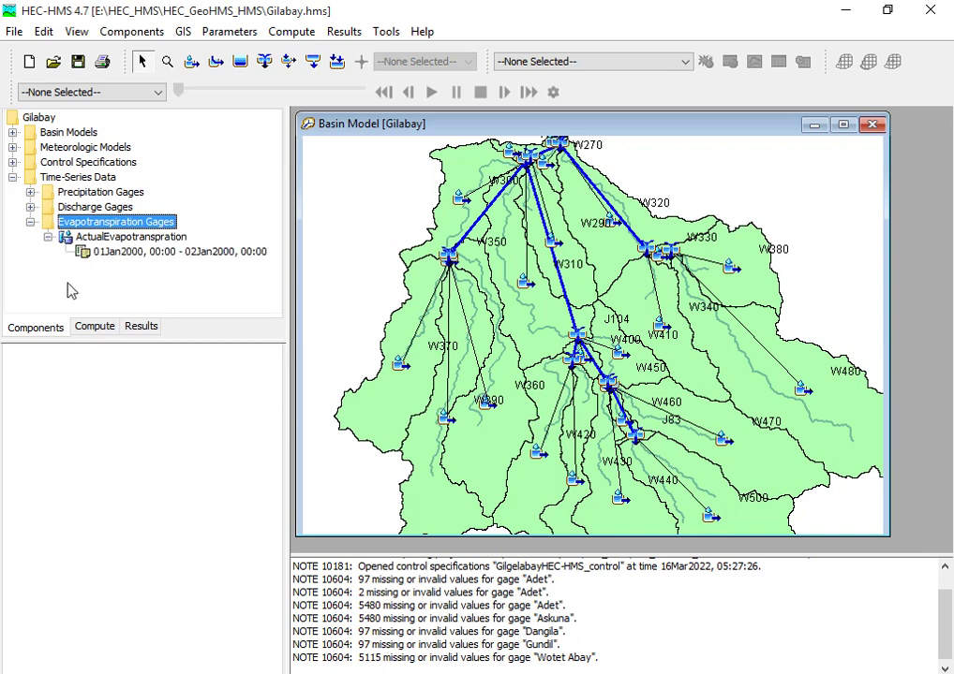
pyautogui.click(142, 240)
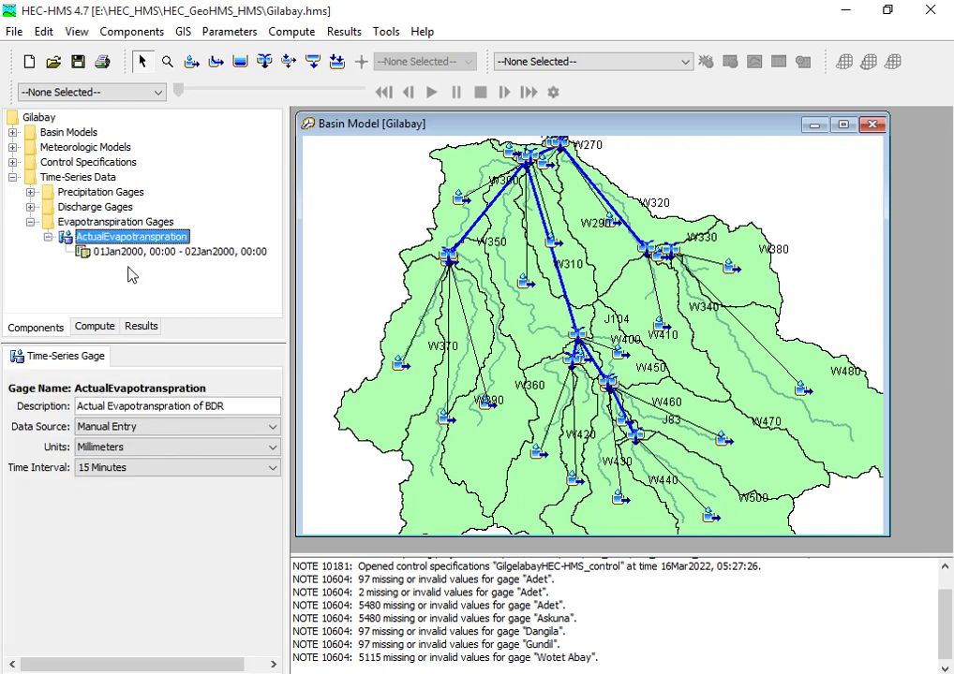
pyautogui.click(128, 253)
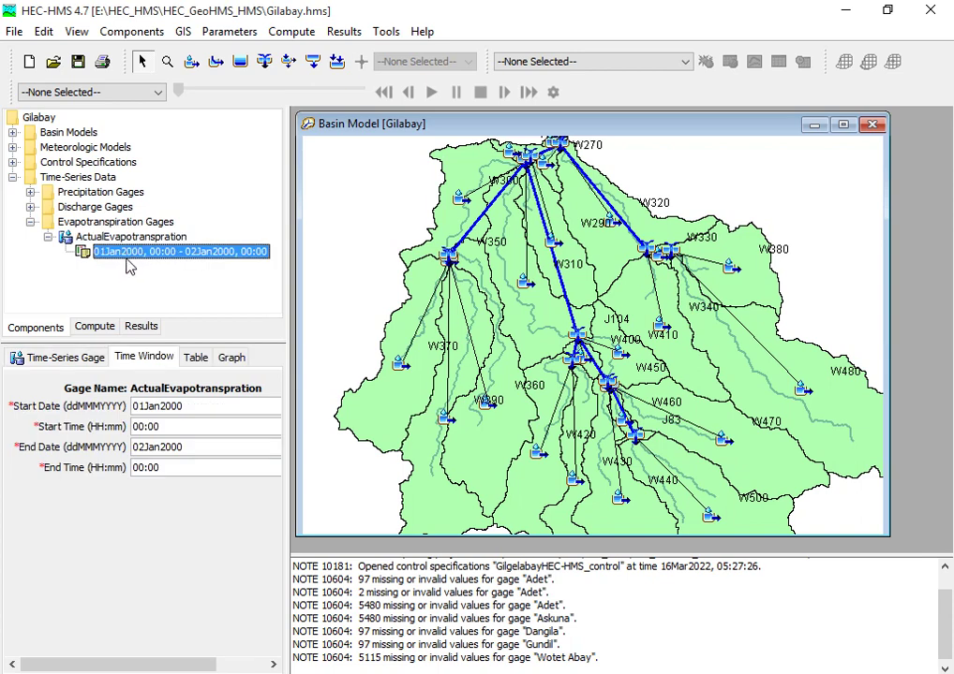
# Set the ActualEvapotranspration gage's time interval to 1 Day, keeping Millimeters as its units
pyautogui.click(60, 357)
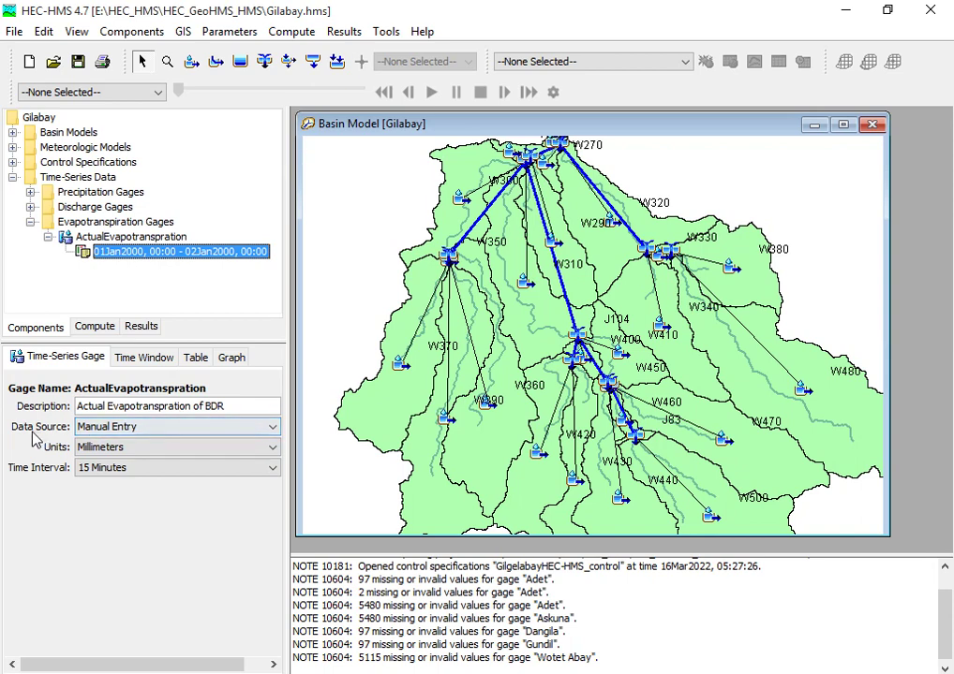
pyautogui.click(147, 468)
pyautogui.click(154, 591)
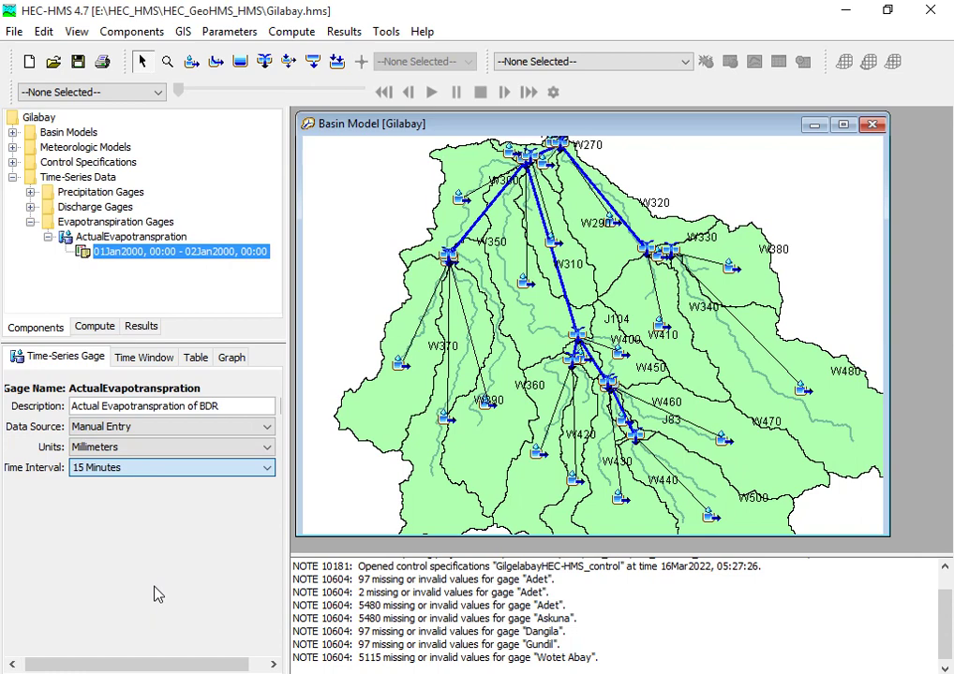
pyautogui.click(135, 476)
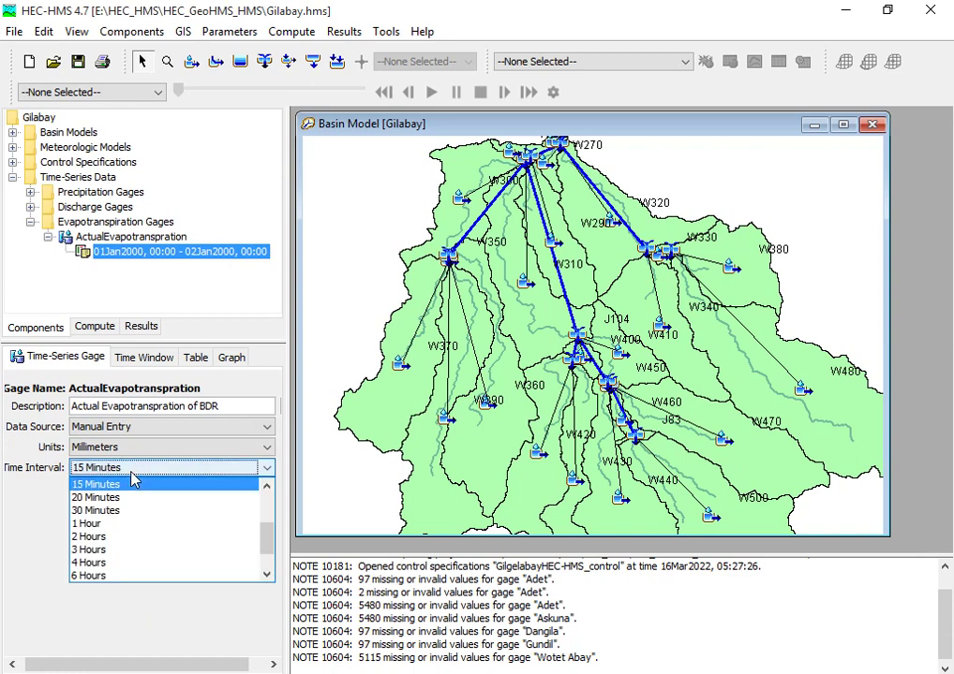
pyautogui.scroll(-1, 117, 562)
pyautogui.click(110, 578)
pyautogui.click(189, 449)
pyautogui.click(191, 450)
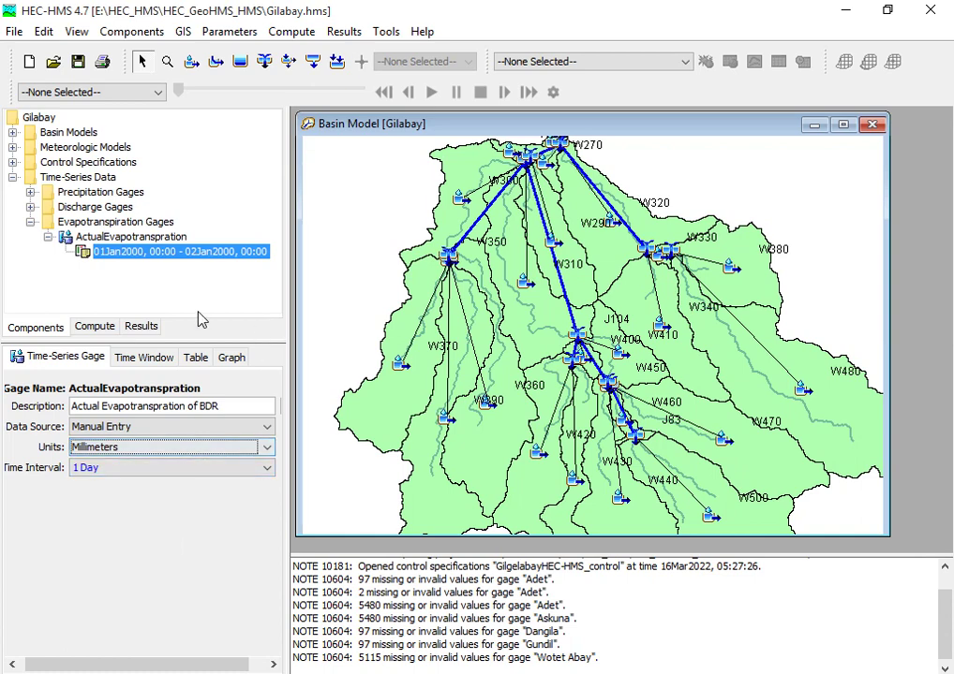
# Set the start date of the ActualEvapotranspration gage's time window to 31Dec1993
pyautogui.click(134, 361)
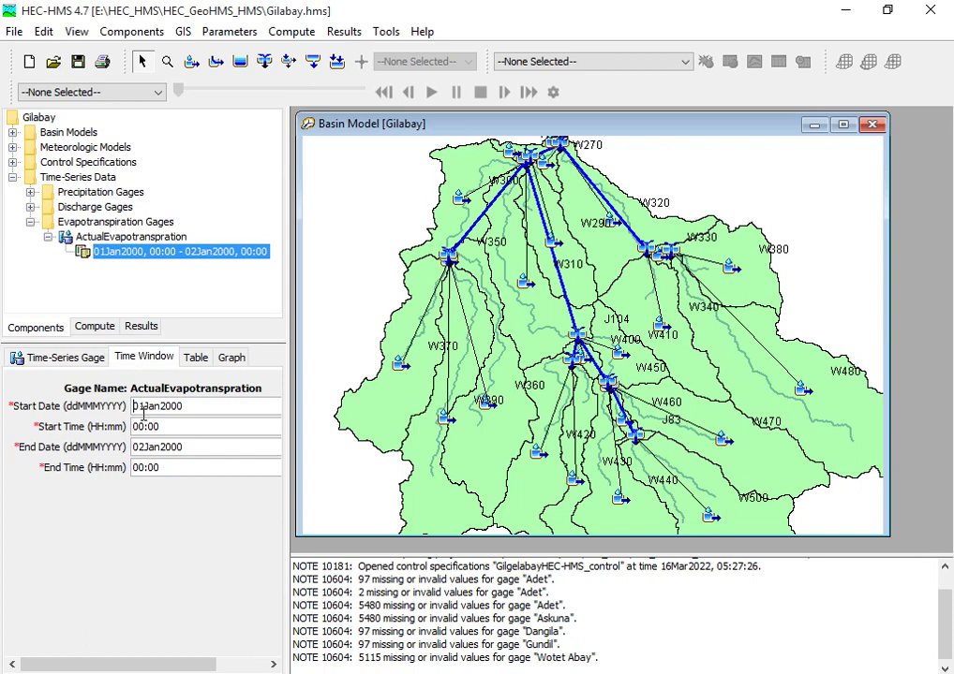
pyautogui.moveTo(146, 406); pyautogui.dragTo(131, 405)
pyautogui.write('31')
pyautogui.press('Delete')
pyautogui.press('Delete')
pyautogui.press('Delete')
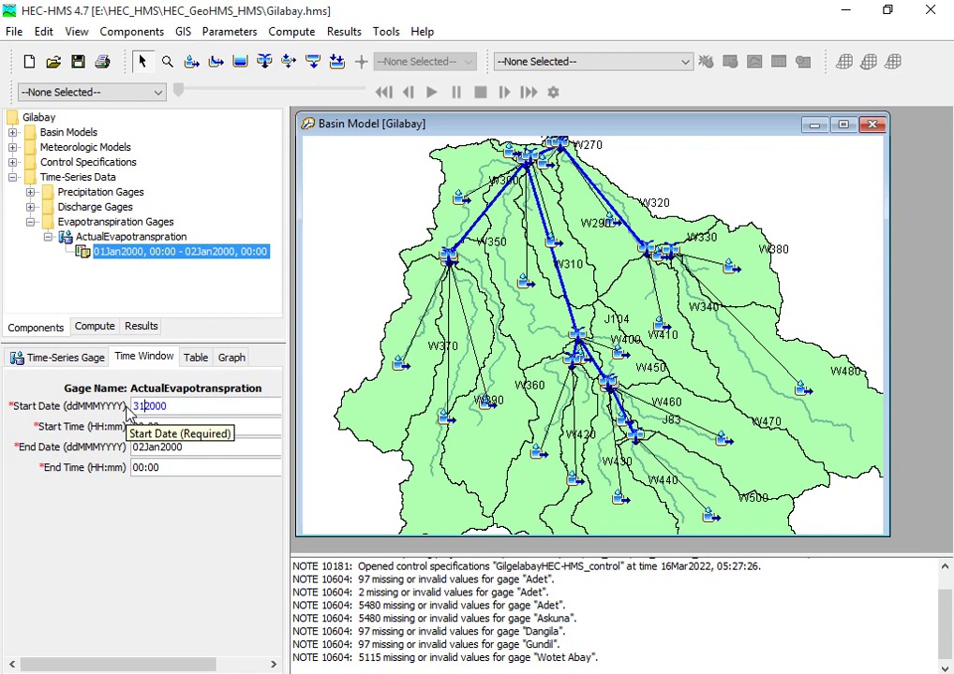
pyautogui.write('Dec')
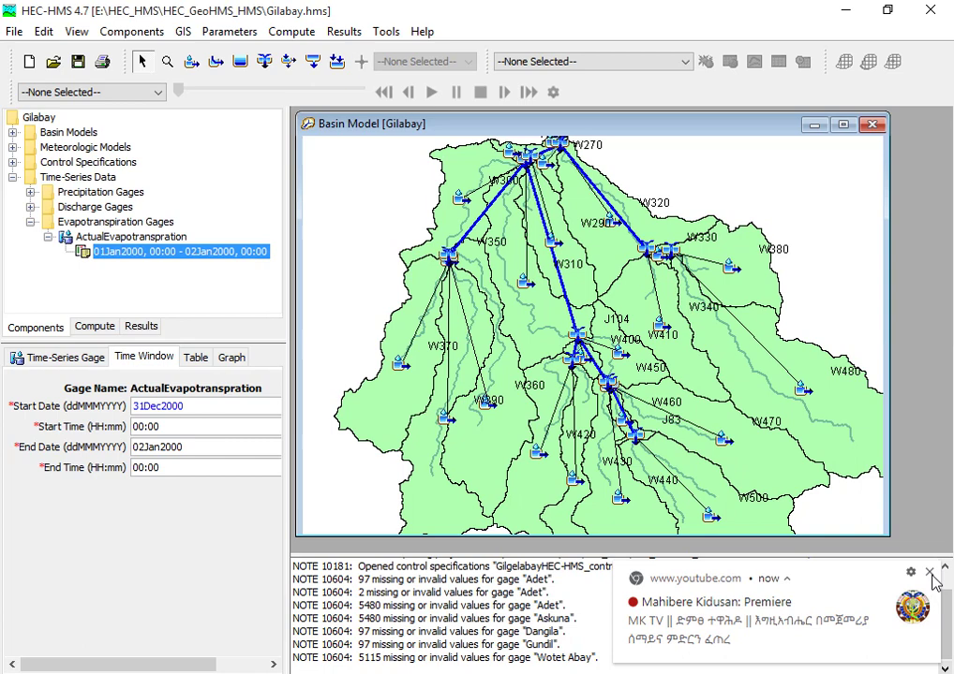
pyautogui.click(194, 407)
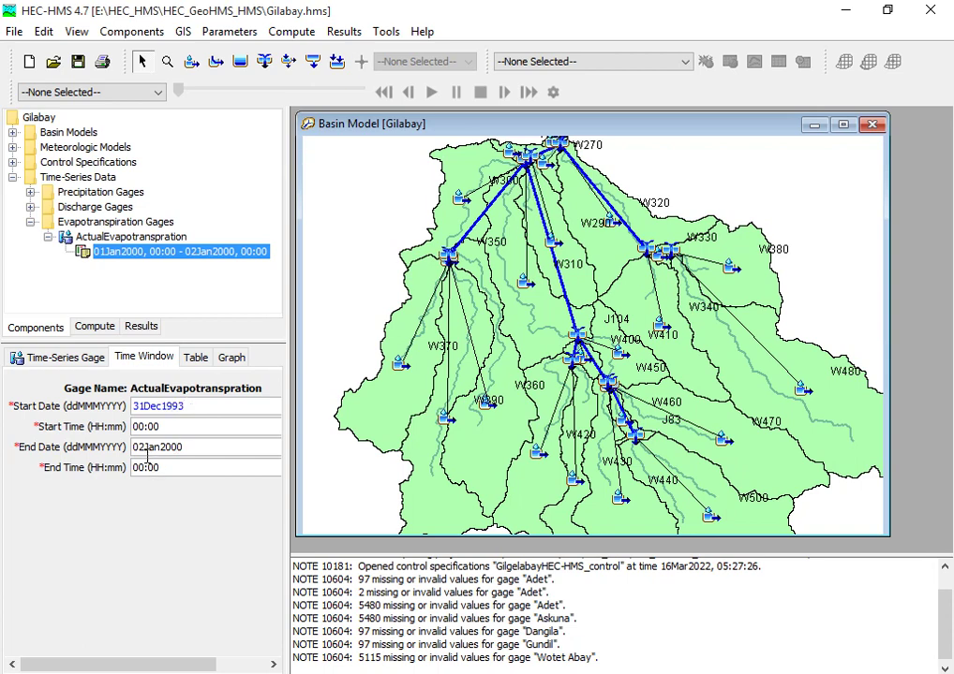
# Set the end date of the evapotranspiration time window to 31Dec2008 and open the gage's data table
pyautogui.moveTo(146, 448); pyautogui.dragTo(130, 449)
pyautogui.write('31')
pyautogui.press('Delete')
pyautogui.press('Delete')
pyautogui.press('Delete')
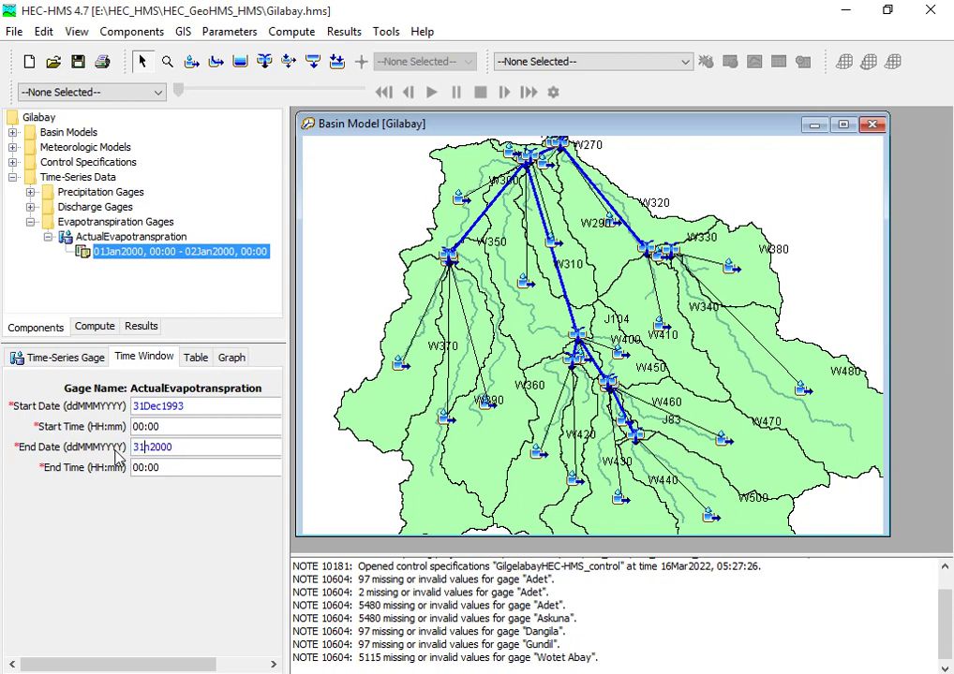
pyautogui.write('Dec')
pyautogui.click(206, 446)
pyautogui.click(194, 358)
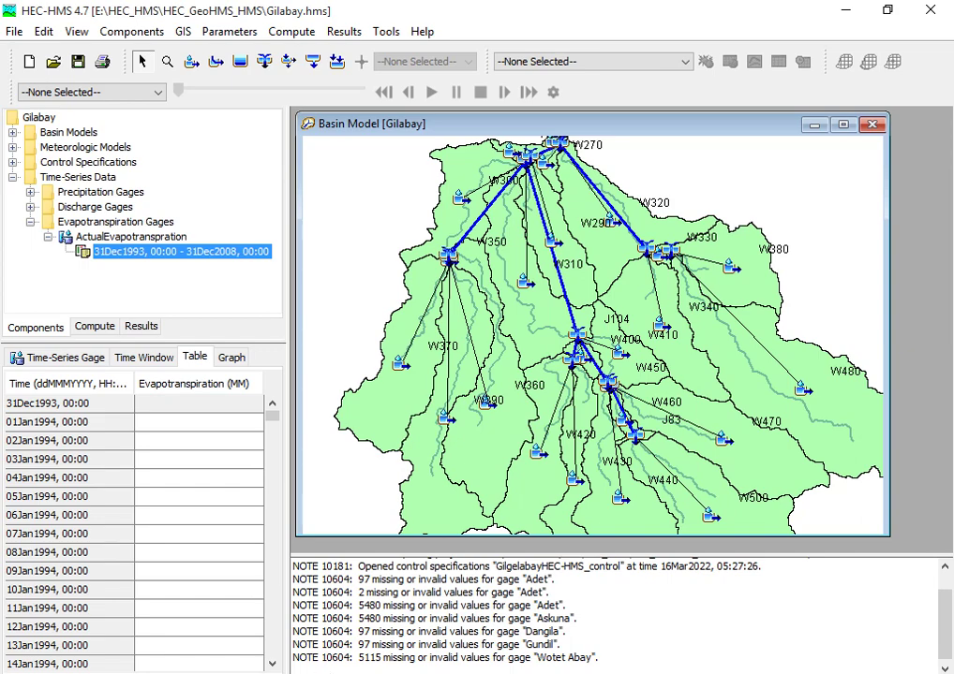
# Switch to the AET folder in File Explorer, open the AET_BDR text file and copy all its values
pyautogui.moveTo(400, 673)
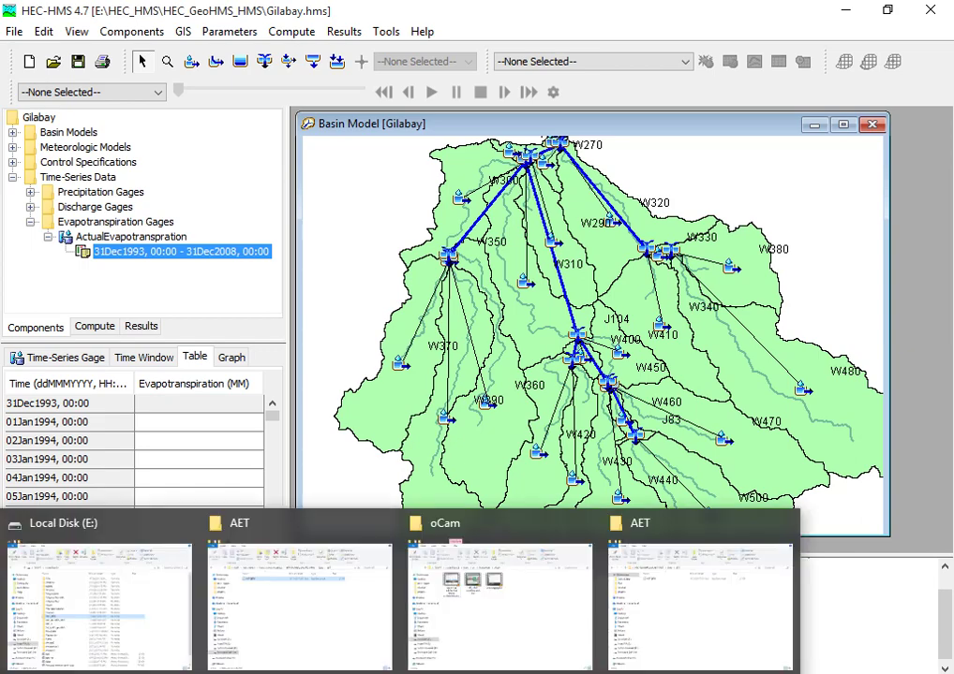
pyautogui.click(674, 633)
pyautogui.doubleClick(240, 208)
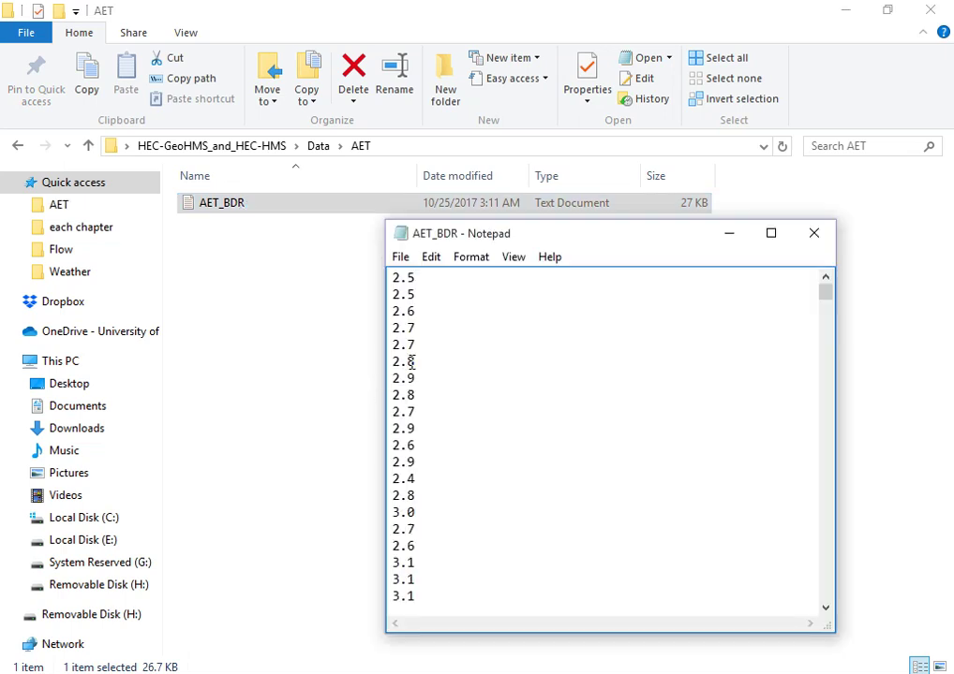
pyautogui.hotkey('ctrl', 'a')
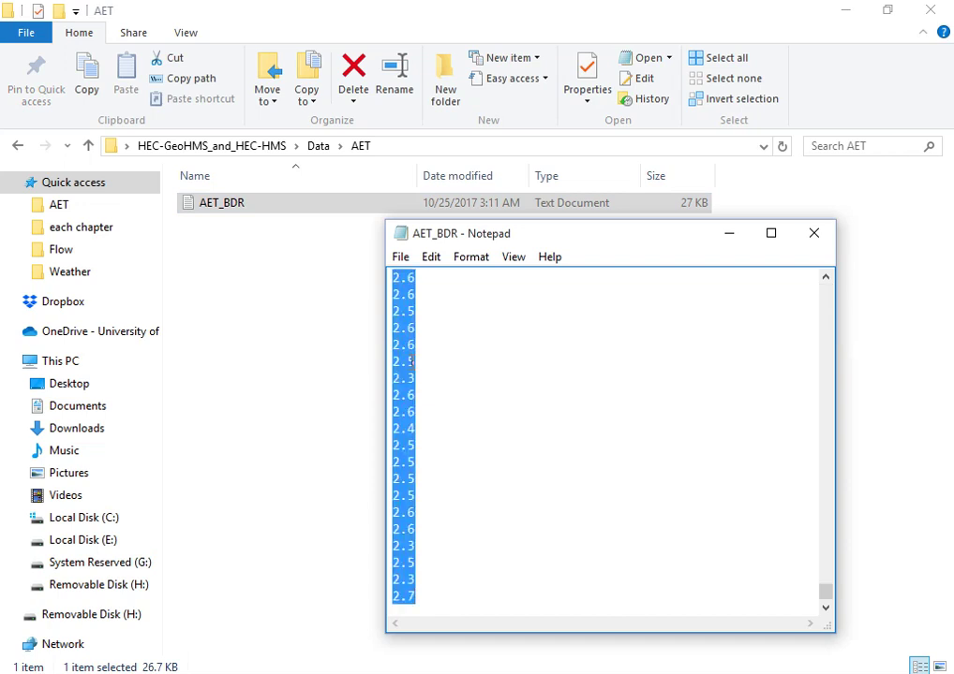
# Return to HEC-HMS and paste the copied AET values into the Evapotranspiration (MM) column starting at 01Jan1994, 00:00
pyautogui.moveTo(429, 671)
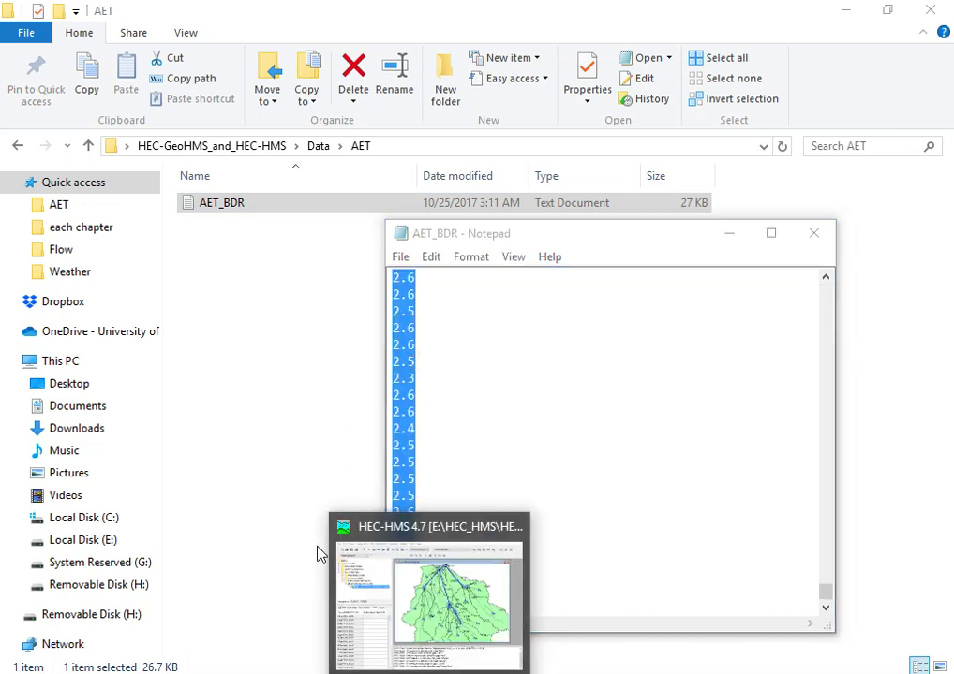
pyautogui.click(390, 618)
pyautogui.click(216, 431)
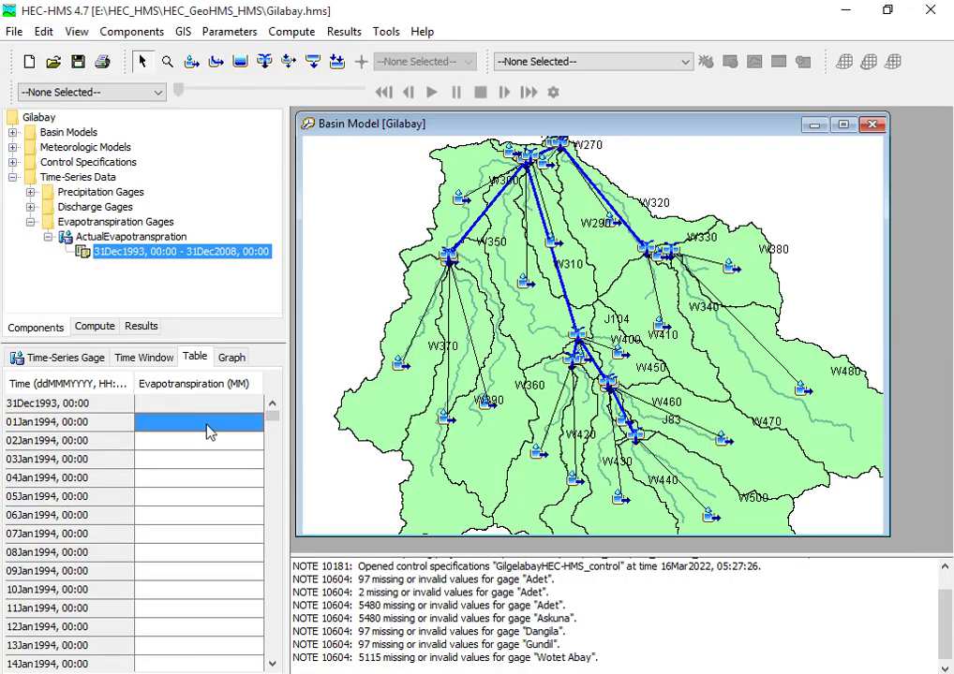
pyautogui.rightClick(192, 432)
pyautogui.click(224, 492)
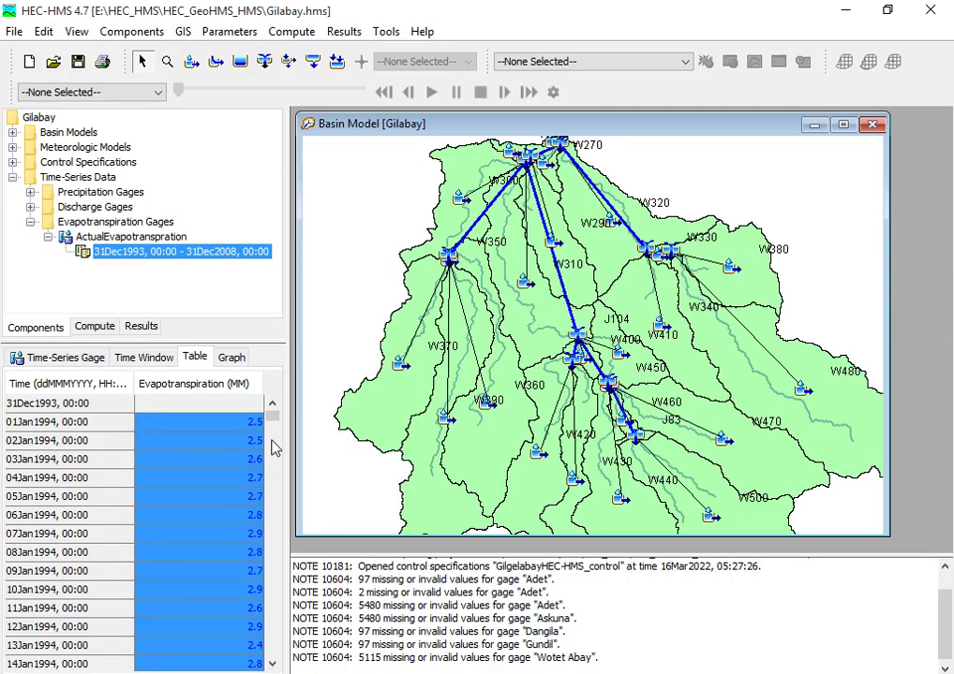
# Review the pasted evapotranspiration series in the table and graph, then collapse the Evapotranspiration Gages folder
pyautogui.moveTo(273, 420); pyautogui.dragTo(295, 384)
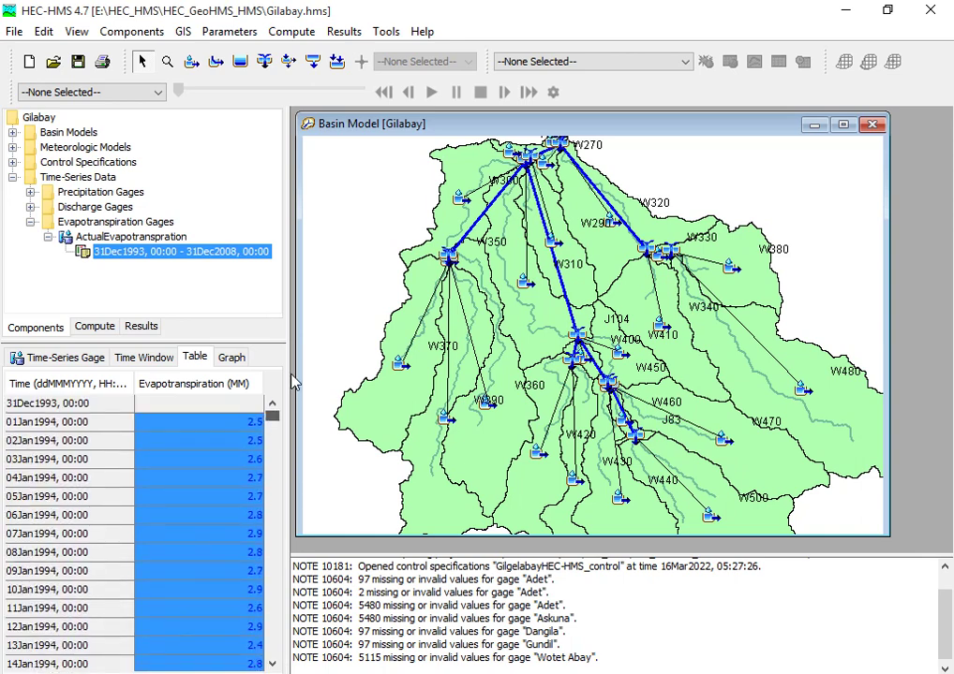
pyautogui.click(231, 359)
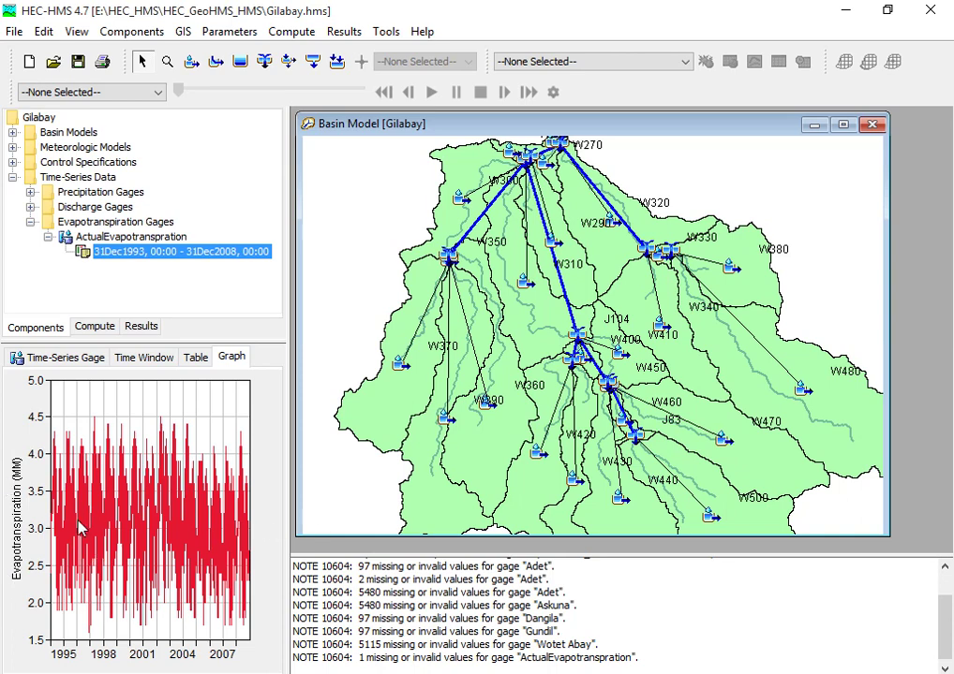
pyautogui.click(46, 237)
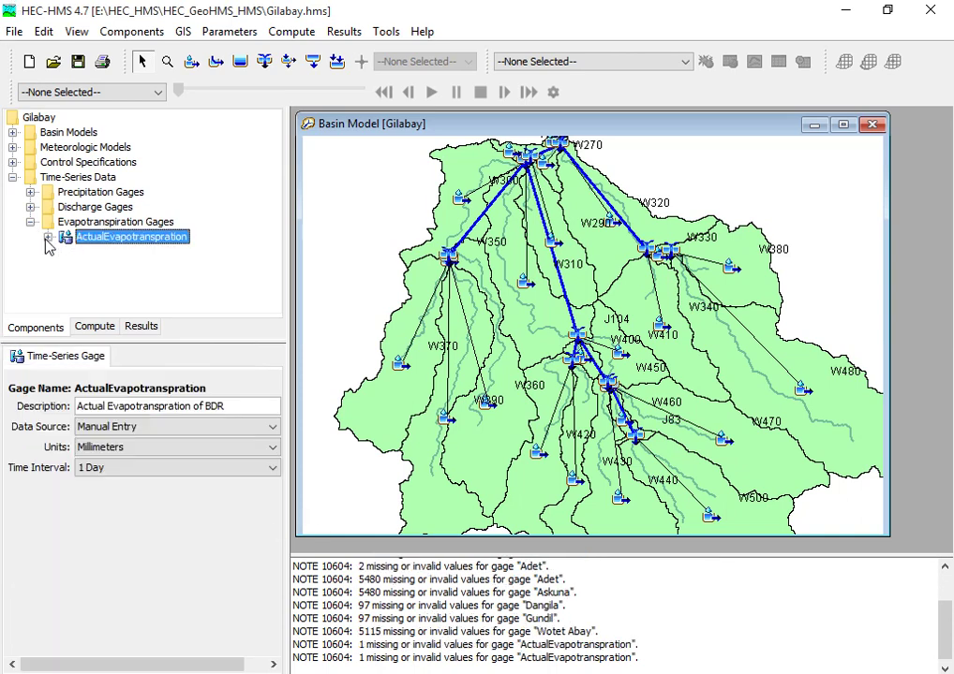
pyautogui.click(116, 222)
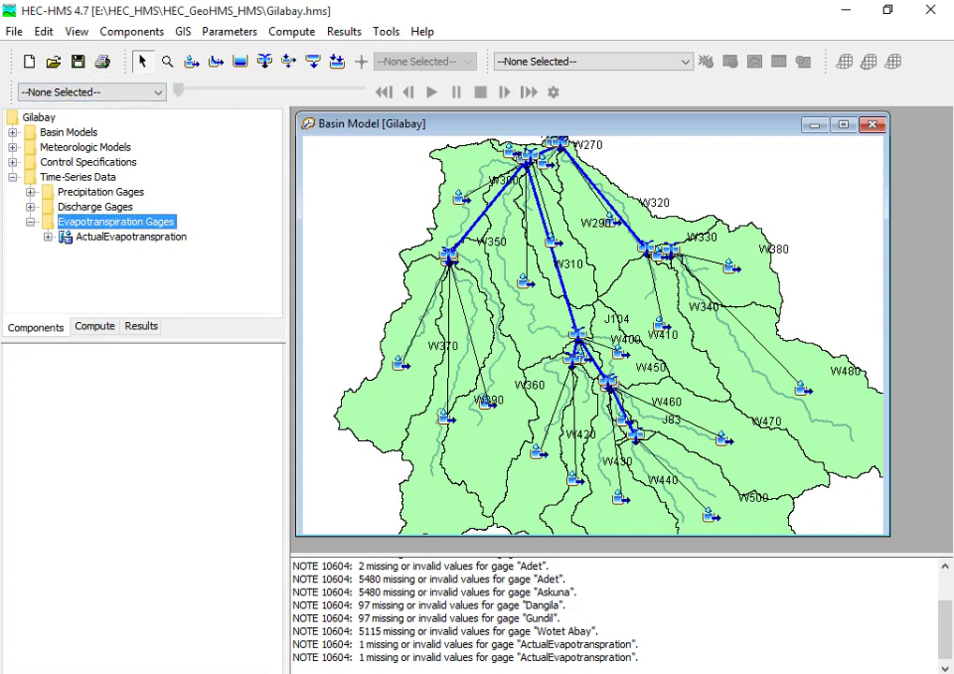
pyautogui.click(30, 222)
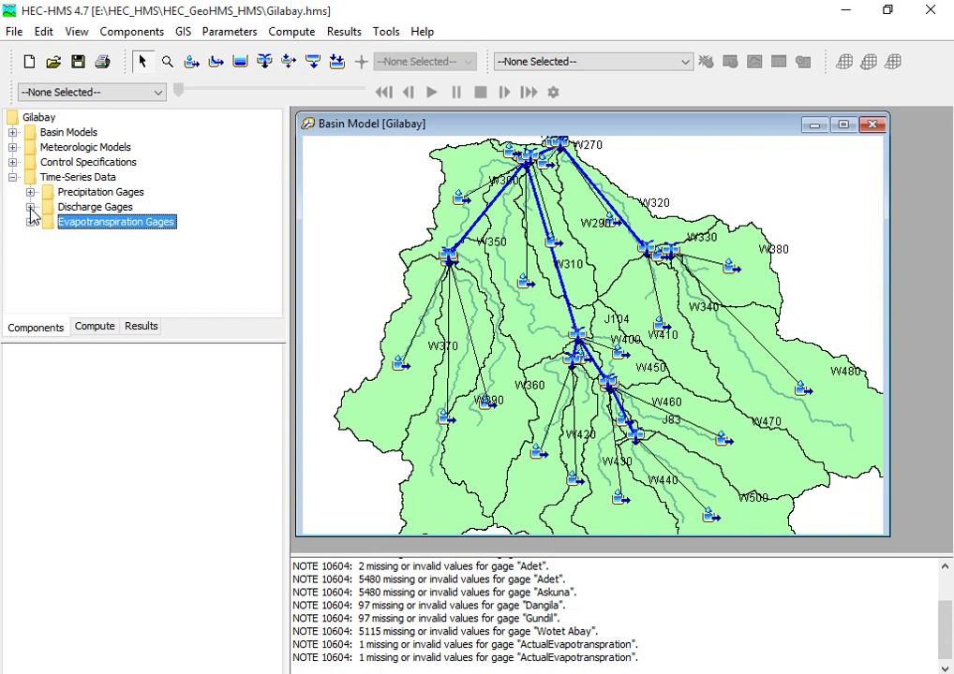
# Expand the GilgelAbayStreamflow gage under Discharge Gages and inspect its time window and discharge table
pyautogui.click(30, 207)
pyautogui.click(48, 222)
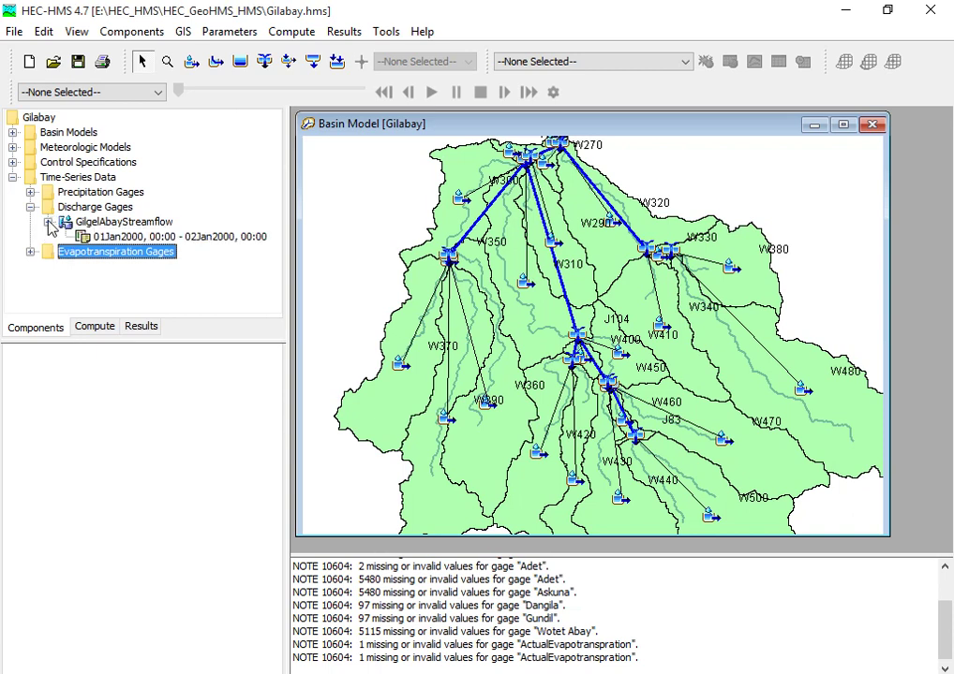
pyautogui.click(122, 237)
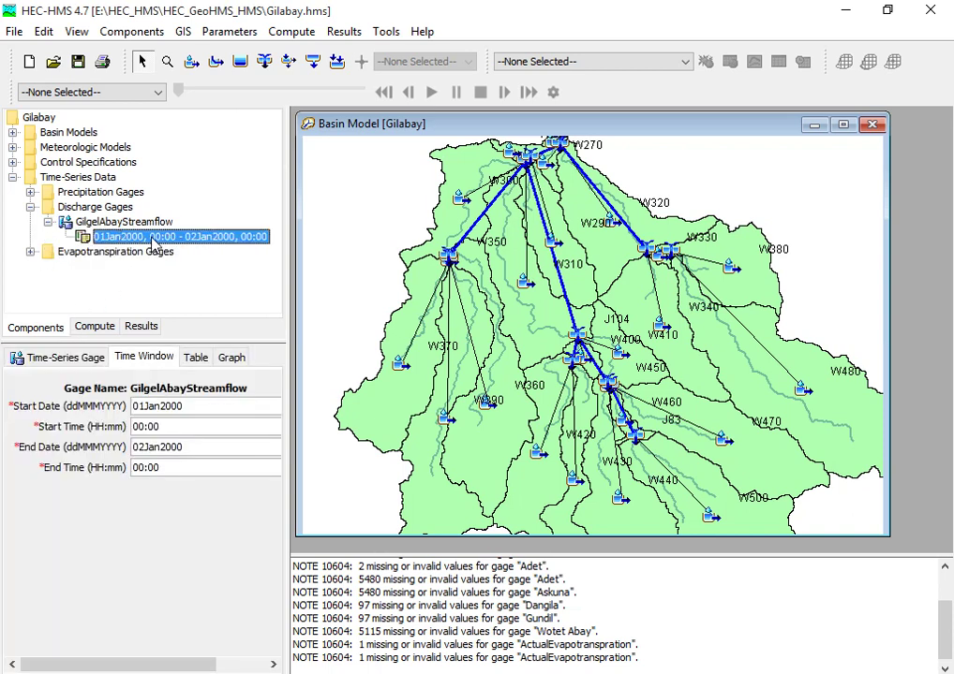
pyautogui.click(195, 357)
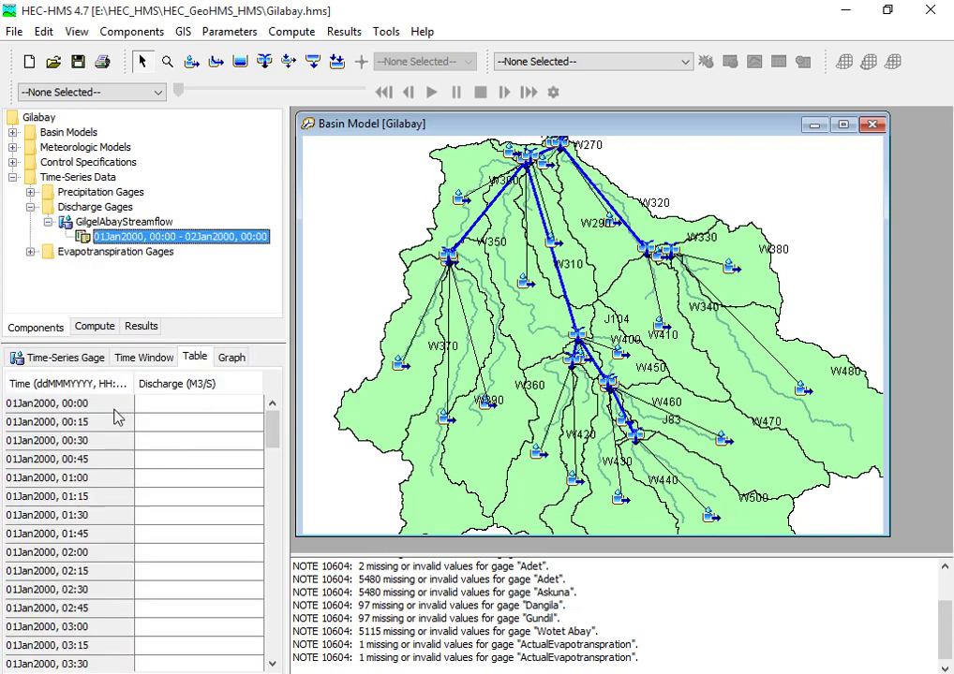
pyautogui.click(82, 222)
pyautogui.click(99, 240)
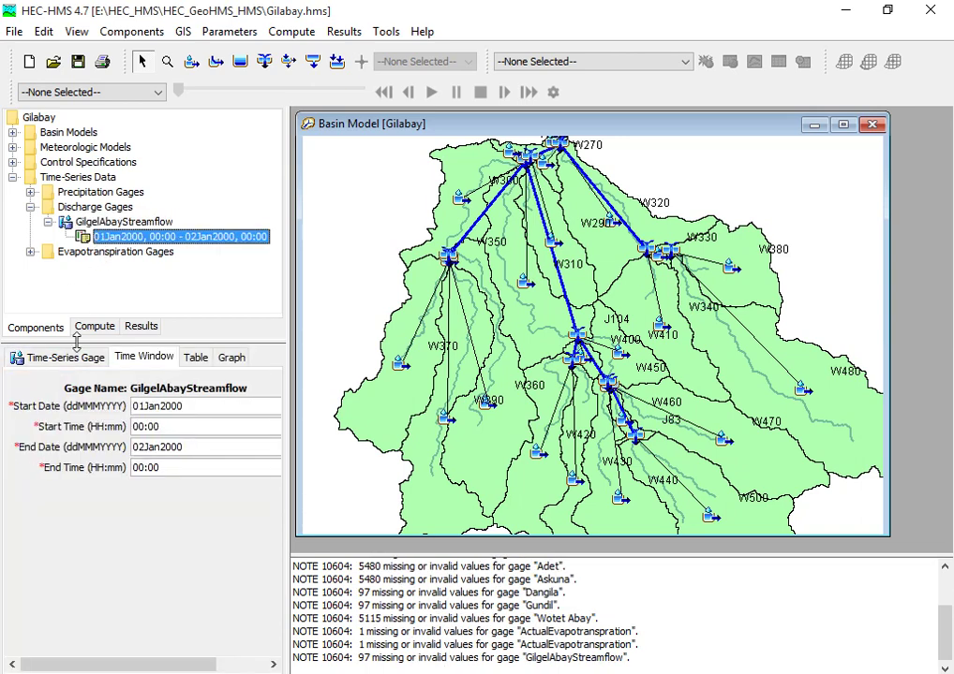
# Set the GilgelAbayStreamflow gage's time interval to 1 Day
pyautogui.click(57, 357)
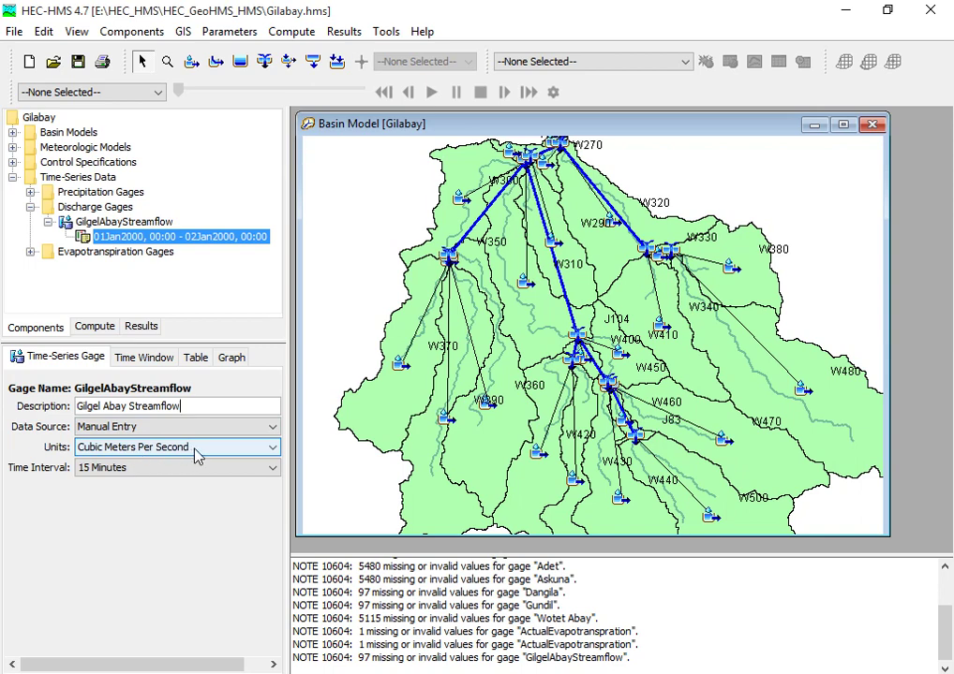
pyautogui.click(135, 473)
pyautogui.scroll(-1, 136, 557)
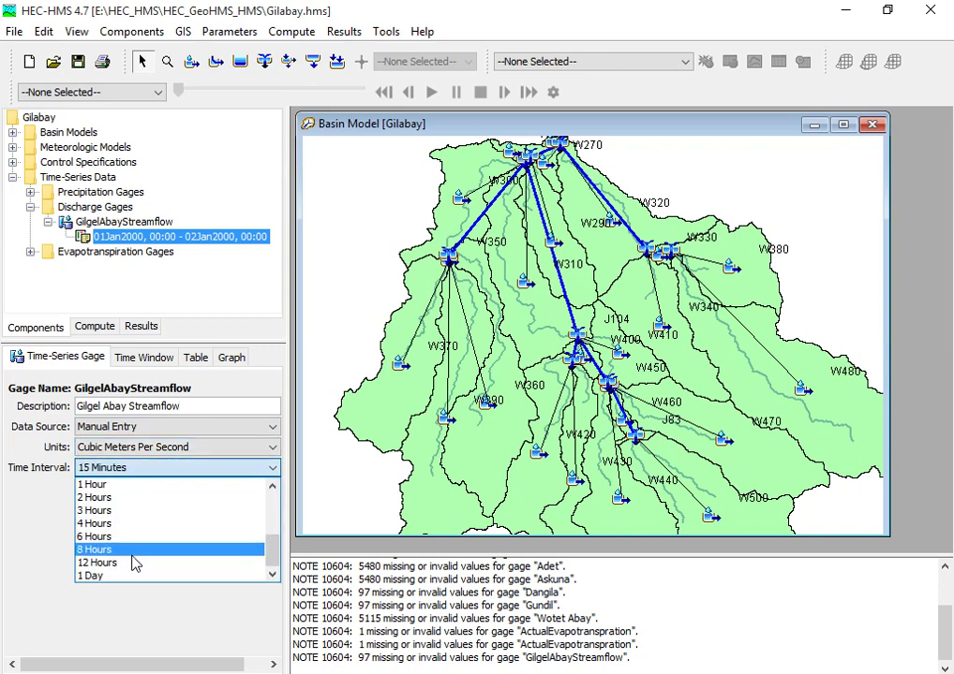
pyautogui.click(129, 575)
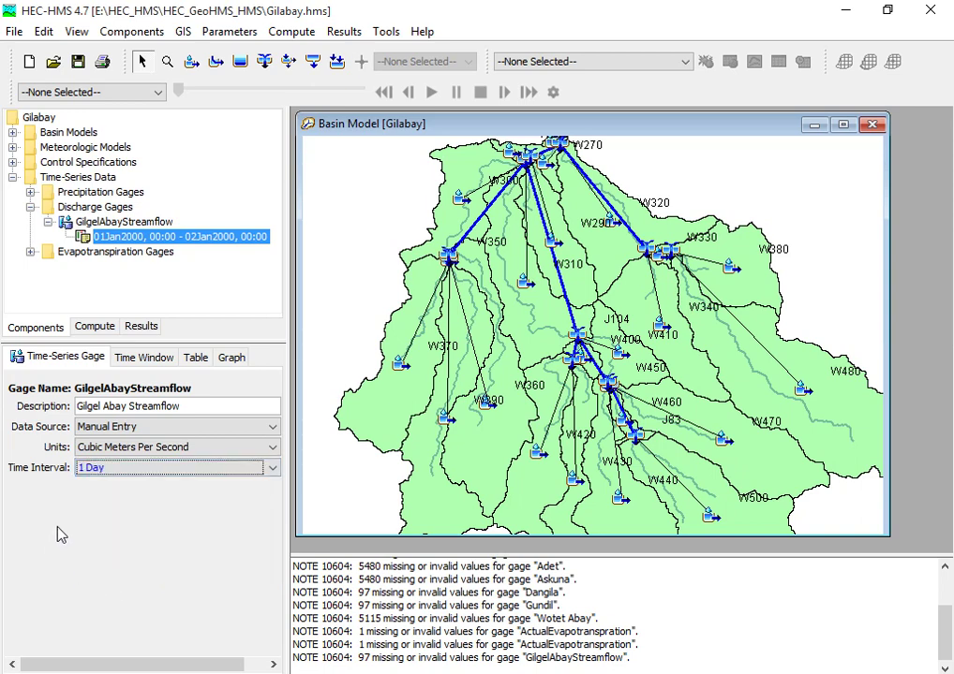
# Open the start date of the GilgelAbayStreamflow time window for editing and view the gage's Discharge (M3/S) table
pyautogui.click(138, 359)
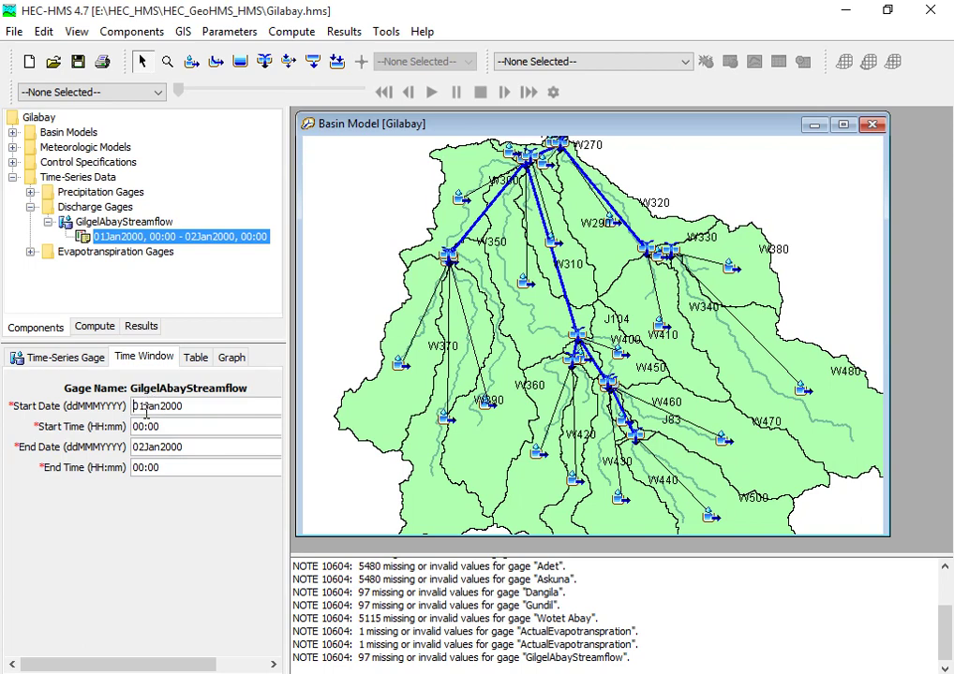
pyautogui.moveTo(146, 409); pyautogui.dragTo(133, 407)
pyautogui.click(194, 356)
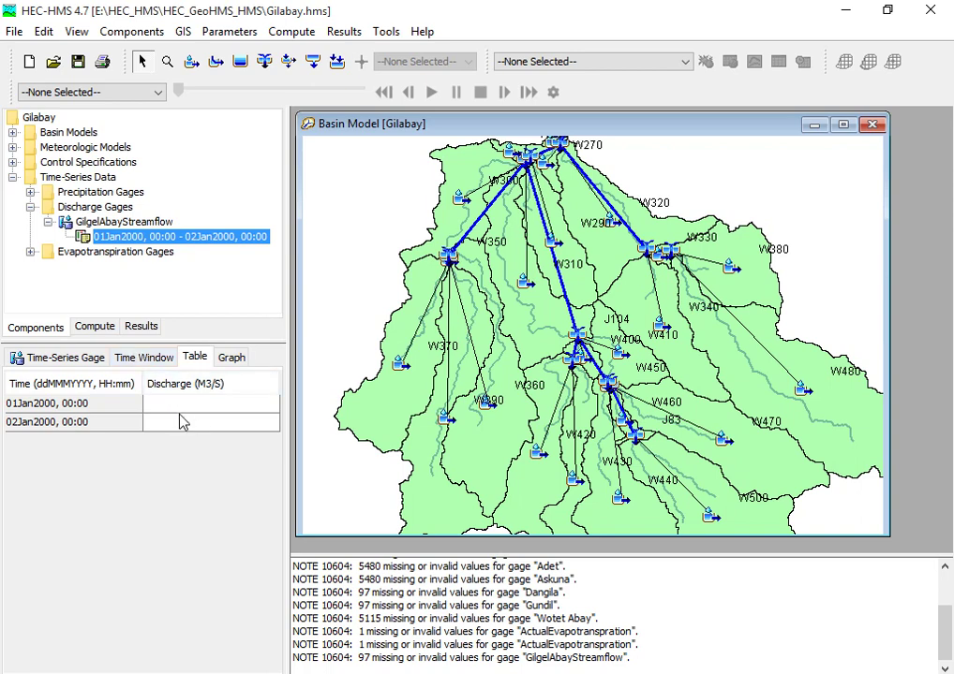
# Set the start date of the GilgelAbayStreamflow time window to 01Jan1996
pyautogui.click(154, 360)
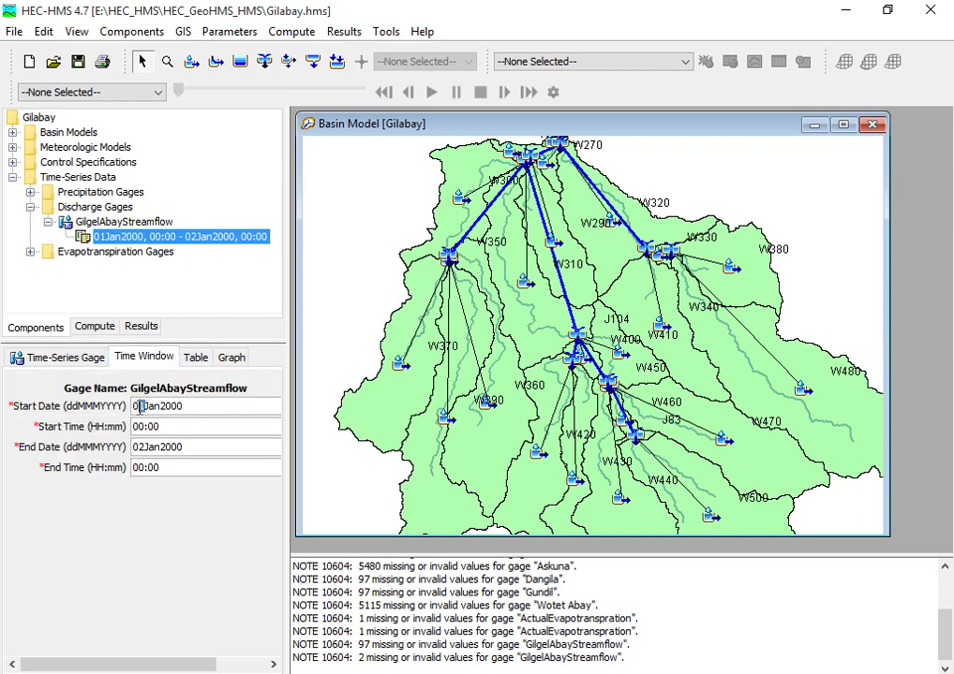
pyautogui.moveTo(146, 405); pyautogui.dragTo(133, 406)
pyautogui.moveTo(141, 406); pyautogui.dragTo(178, 406)
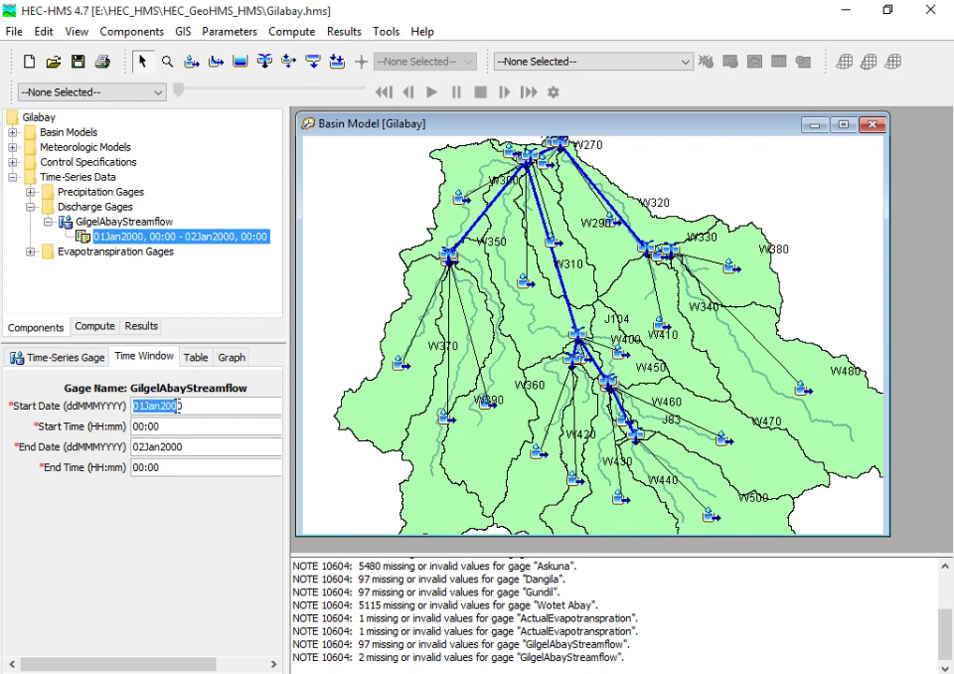
pyautogui.click(178, 406)
pyautogui.press('BackSpace')
pyautogui.press('BackSpace')
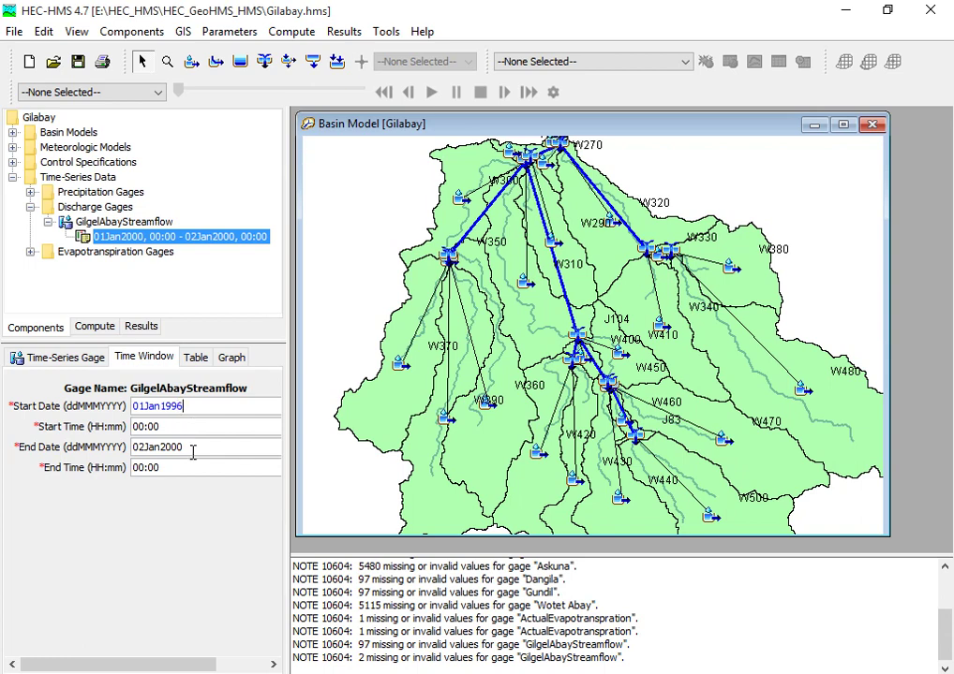
# Set the GilgelAbayStreamflow time window's end date to 31Dec2008 and display the gage's discharge table
pyautogui.moveTo(145, 446); pyautogui.dragTo(114, 454)
pyautogui.write('31')
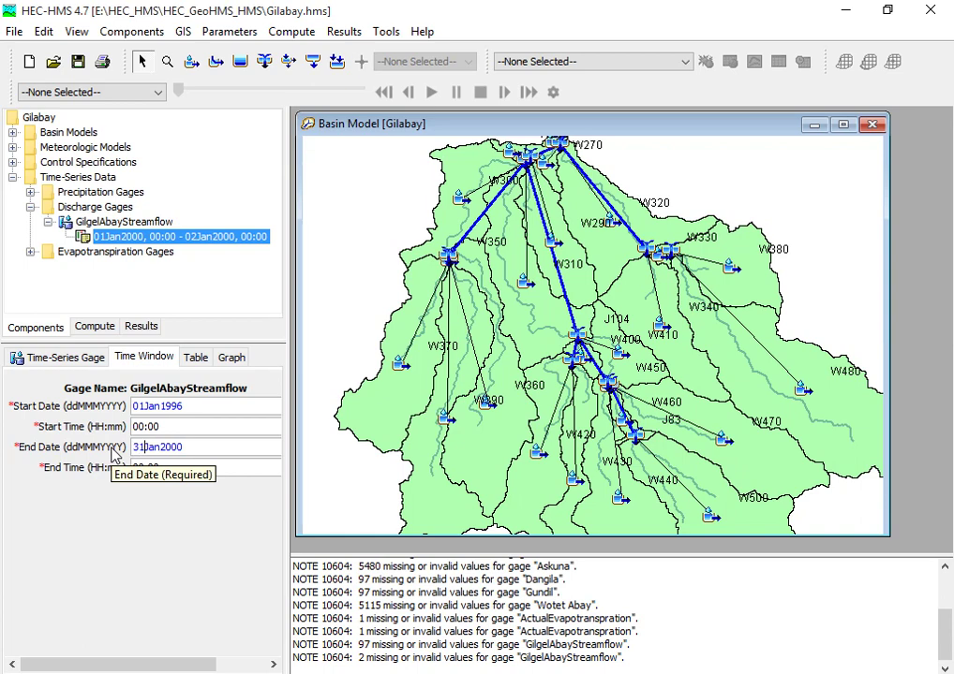
pyautogui.press('Delete')
pyautogui.press('Delete')
pyautogui.press('Delete')
pyautogui.write('Dec')
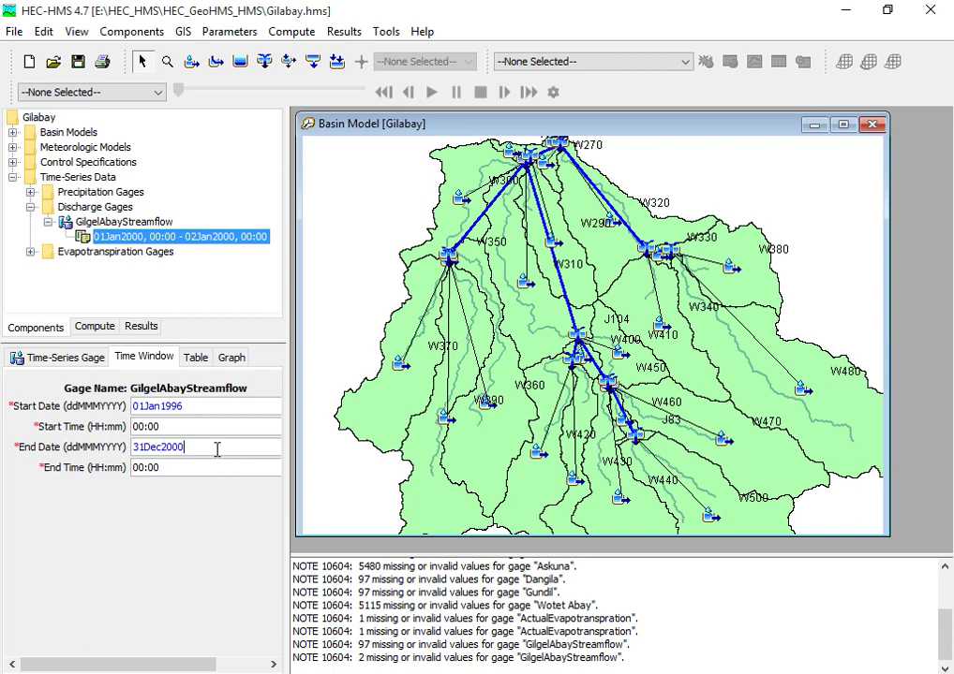
pyautogui.click(196, 357)
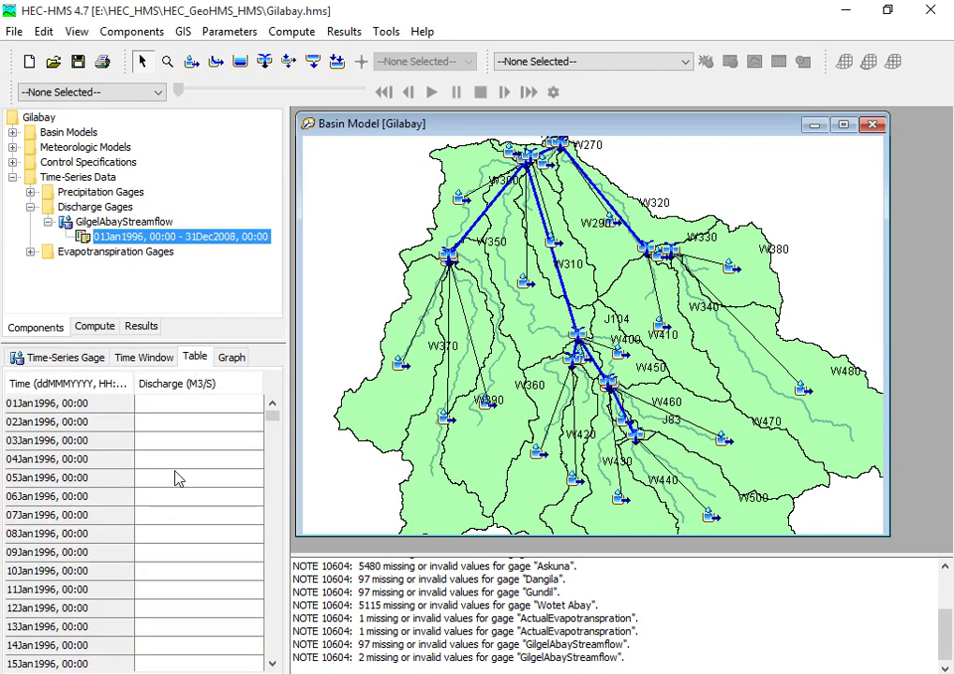
# Select the 01Jan1996 discharge cell, switch to File Explorer and open the Diacharge text file in the Data > Flow folder
pyautogui.click(193, 406)
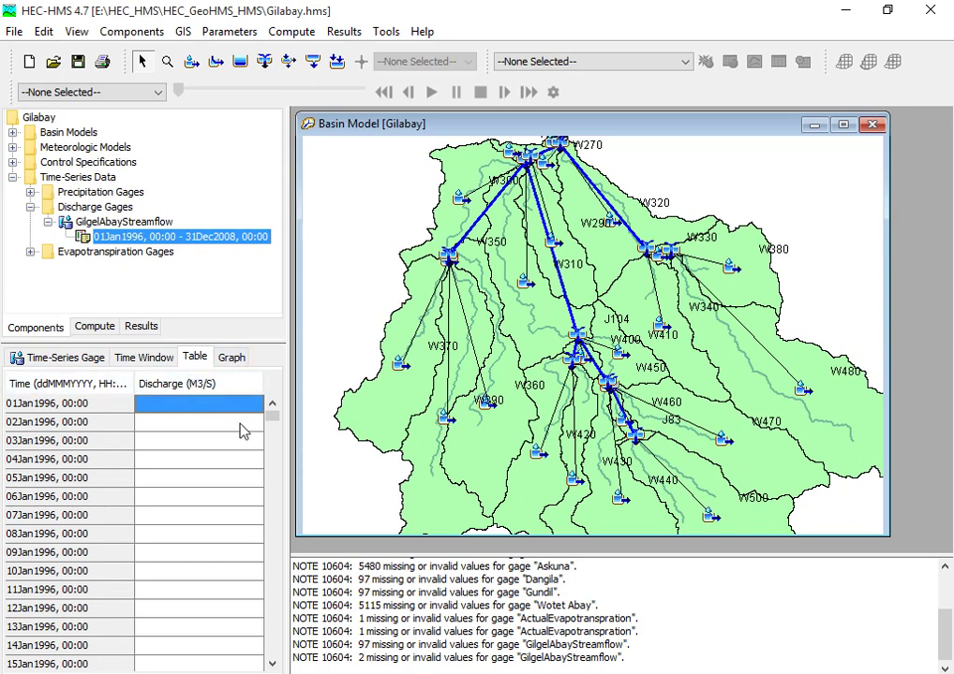
pyautogui.click(208, 425)
pyautogui.press('Up')
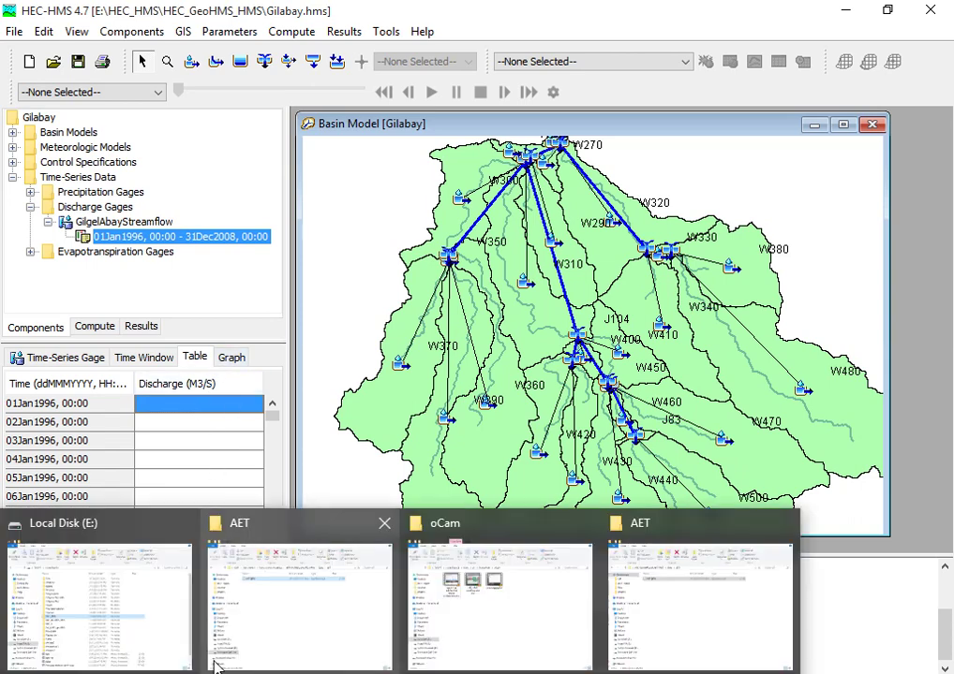
pyautogui.click(688, 628)
pyautogui.click(88, 146)
pyautogui.doubleClick(222, 267)
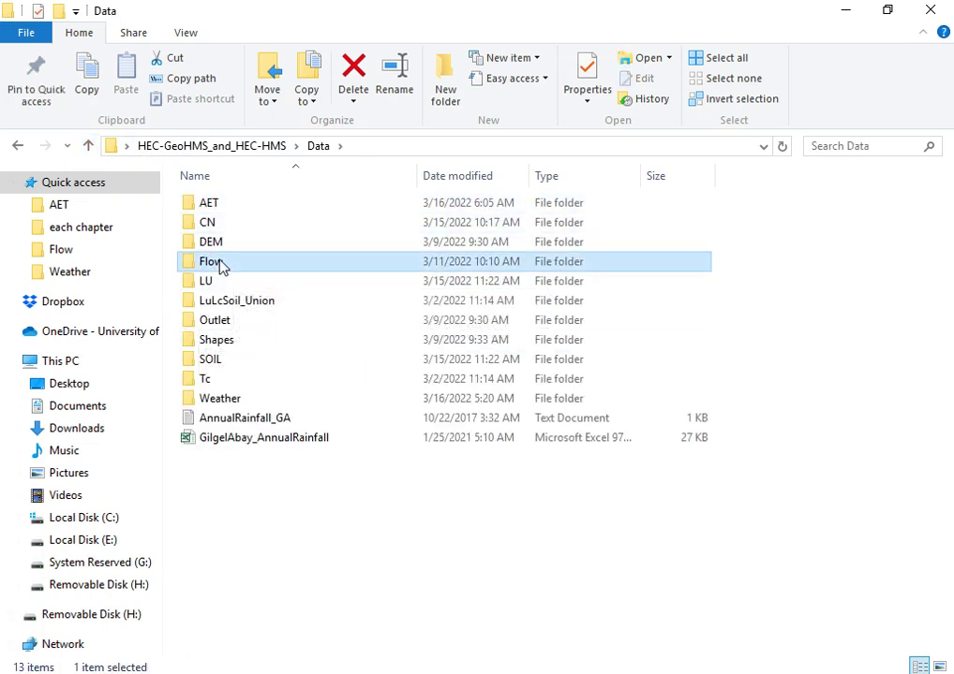
pyautogui.doubleClick(249, 226)
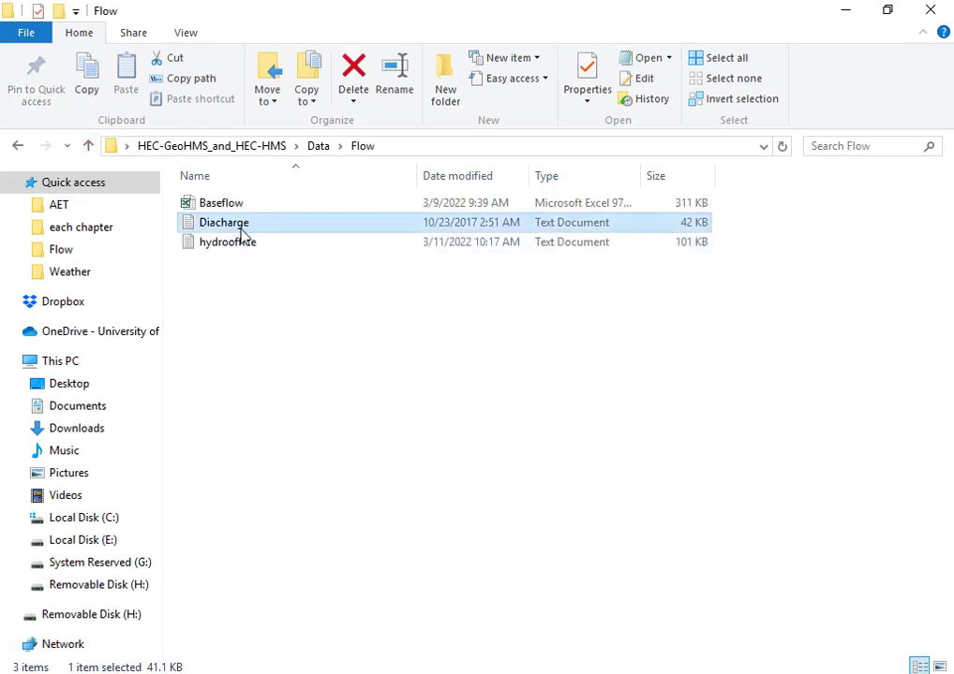
# Copy all values from the Diacharge file and paste them into the HEC-HMS Discharge (M3/S) column starting at 01Jan1996
pyautogui.click(434, 313)
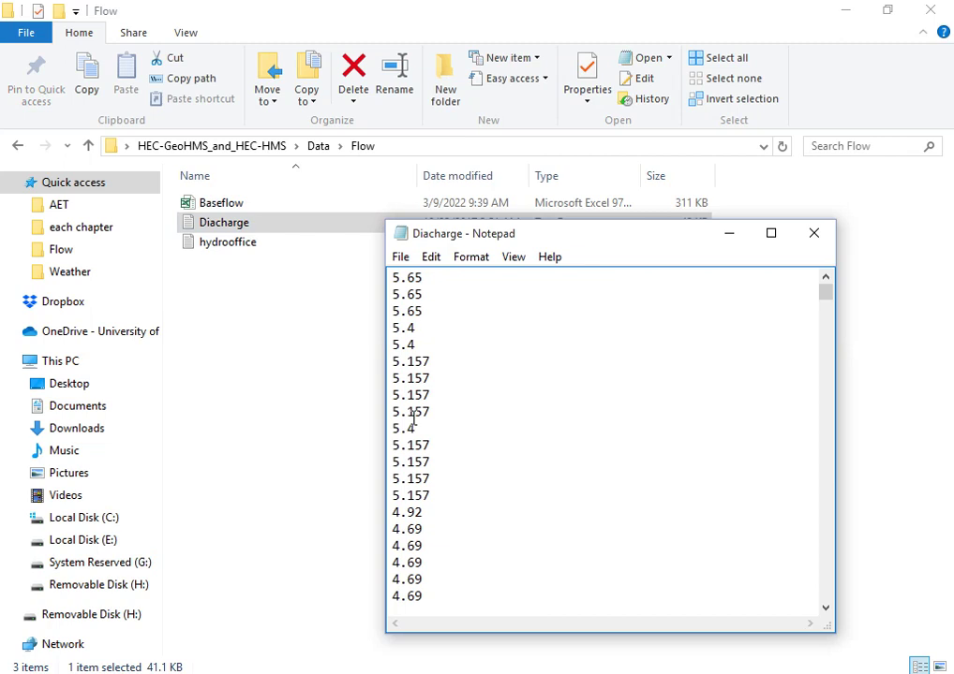
pyautogui.hotkey('ctrl', 'a')
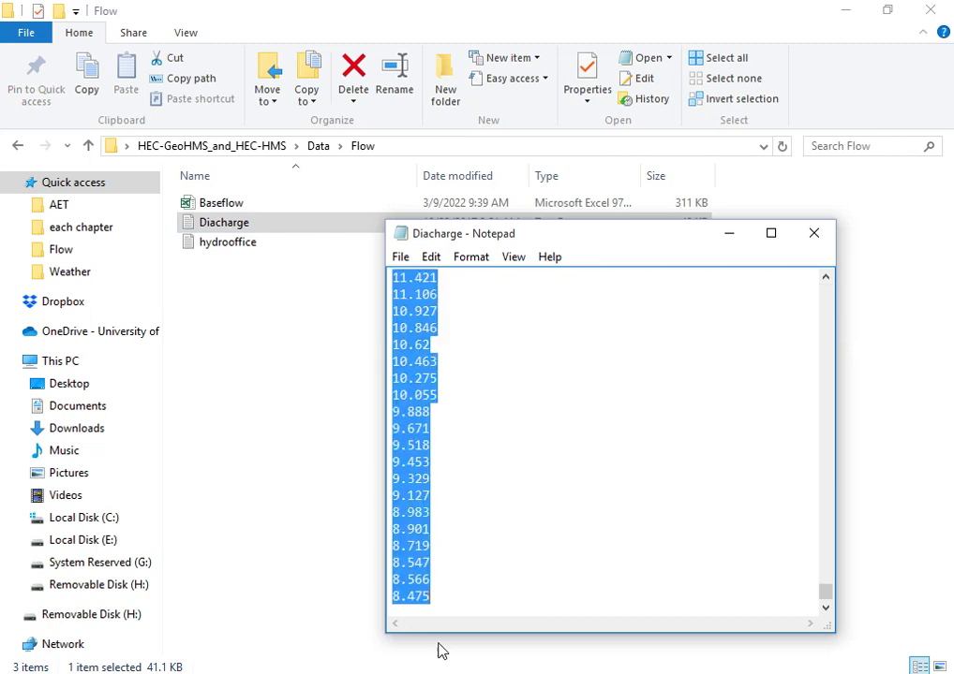
pyautogui.moveTo(413, 667)
pyautogui.click(402, 637)
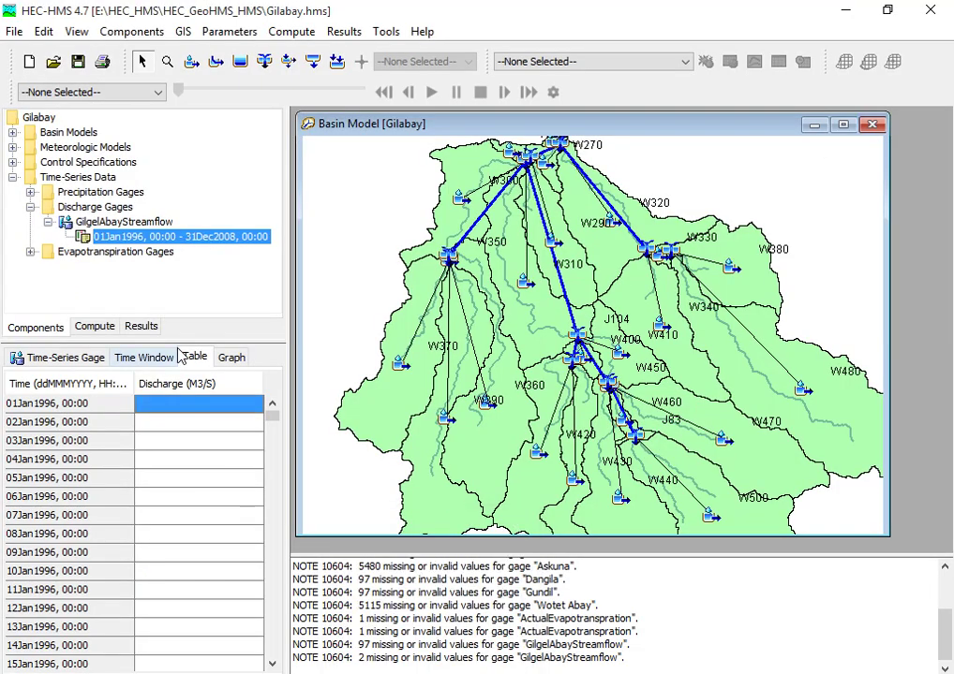
pyautogui.rightClick(171, 417)
pyautogui.click(250, 468)
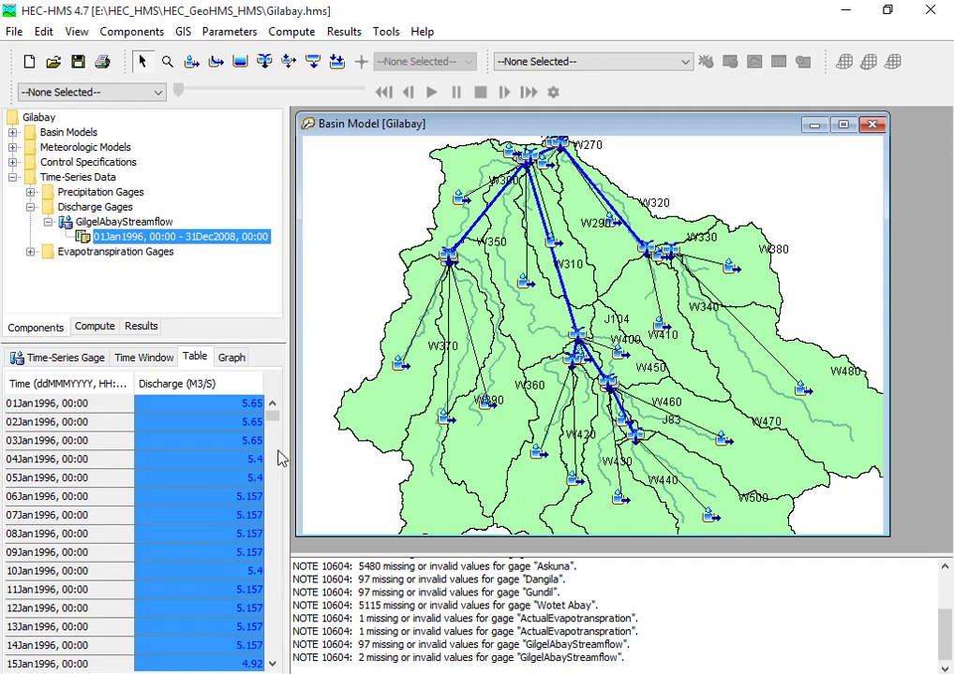
# Review the pasted discharge series through its last date and in the graph, and collapse the Discharge Gages folder
pyautogui.moveTo(271, 417); pyautogui.dragTo(272, 650)
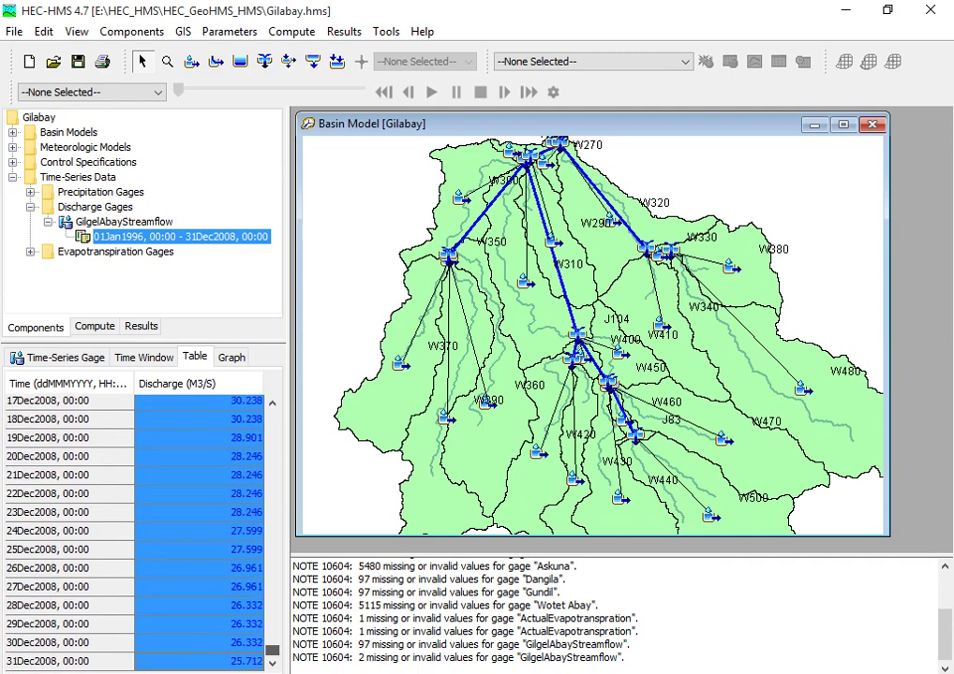
pyautogui.moveTo(272, 650); pyautogui.dragTo(272, 417)
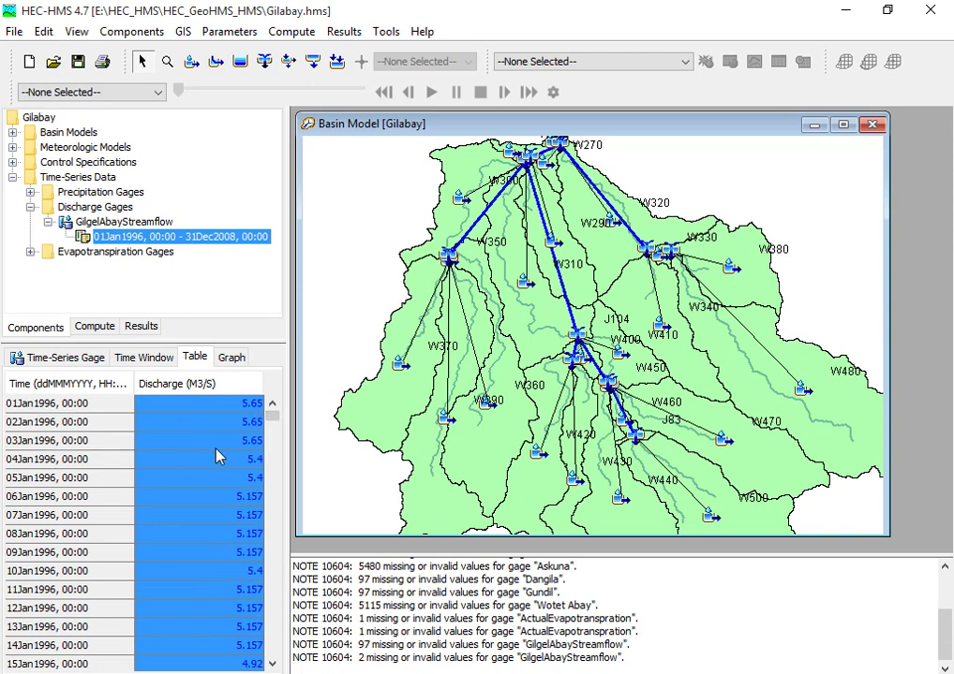
pyautogui.click(232, 358)
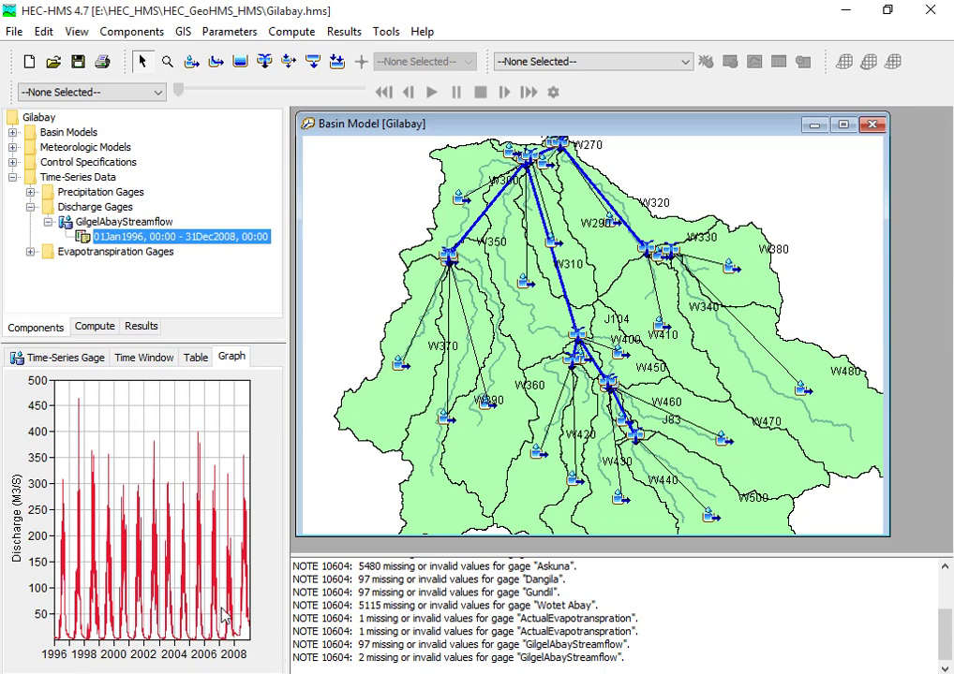
pyautogui.click(30, 207)
pyautogui.click(84, 224)
pyautogui.click(82, 212)
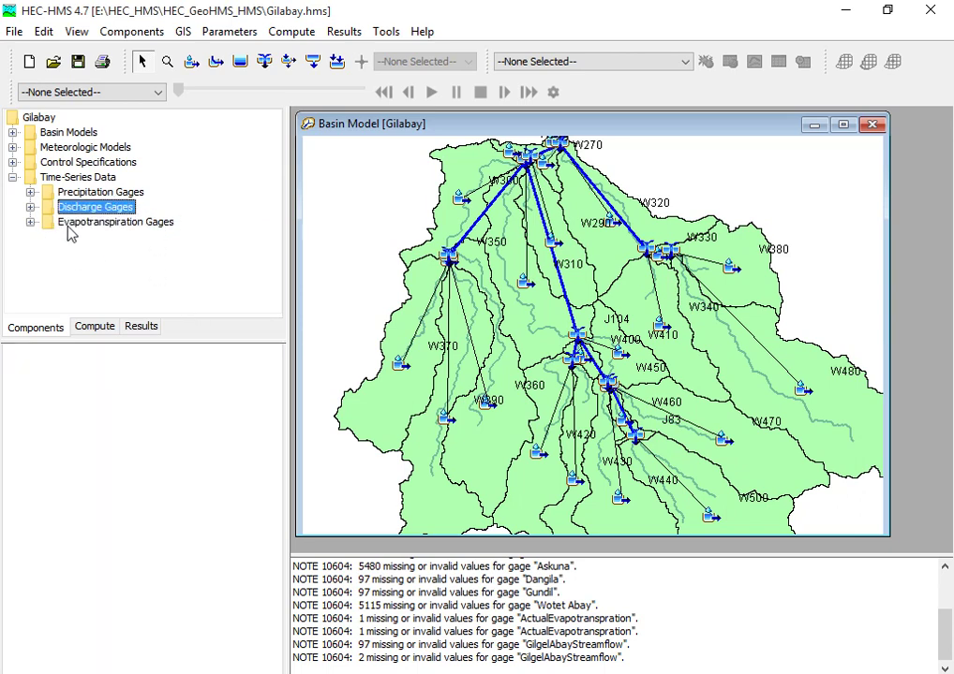
pyautogui.click(127, 227)
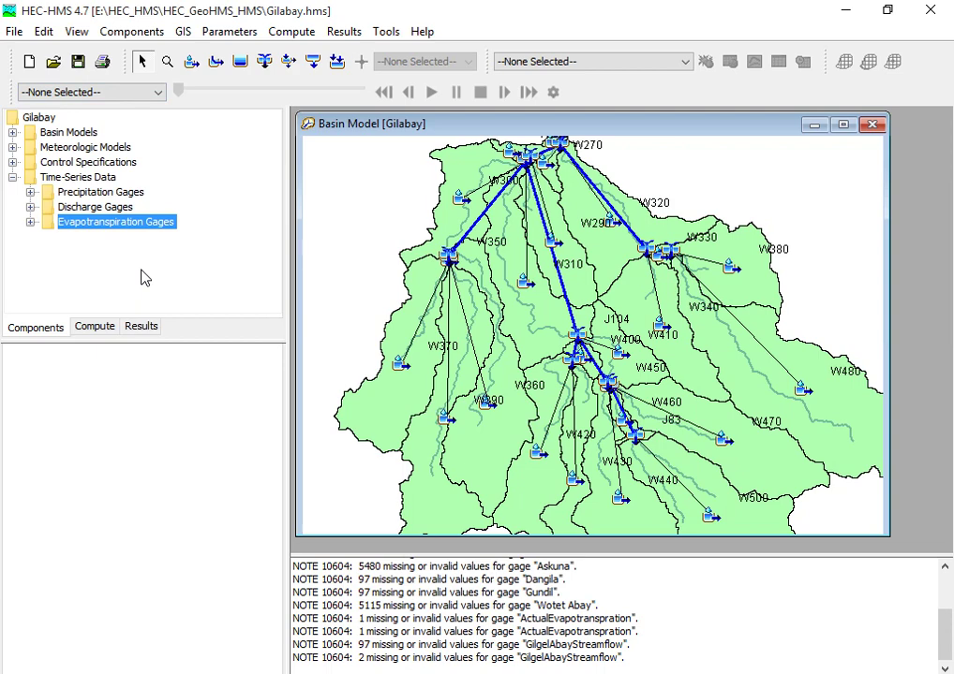
# Examine the gage data types offered in the Time-Series Data Manager, including evapotranspiration and sunshine gages, and close the manager
pyautogui.click(134, 34)
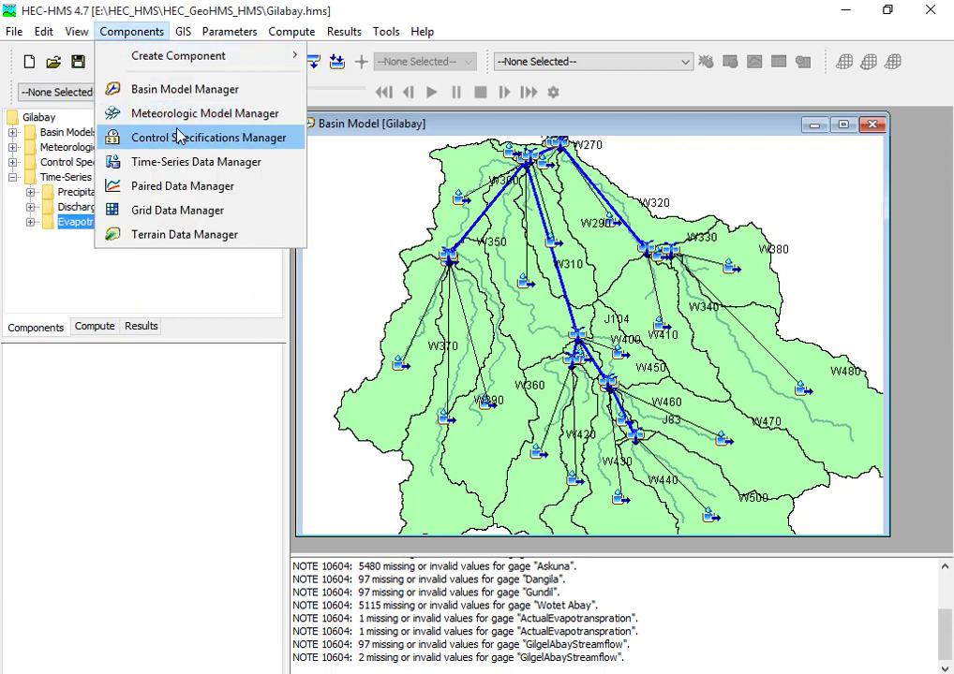
pyautogui.click(183, 163)
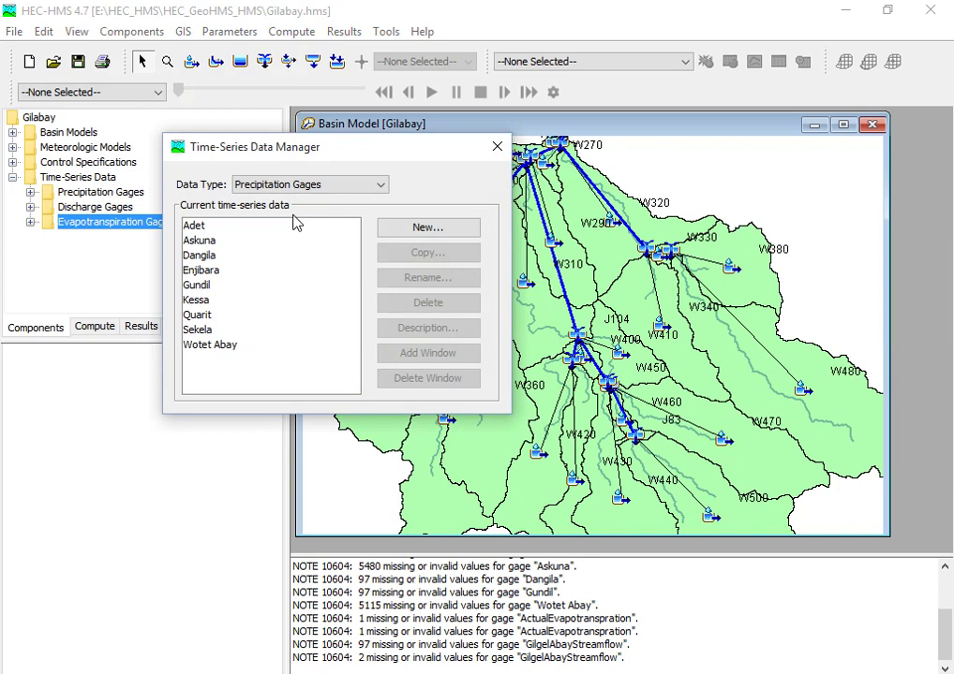
pyautogui.click(369, 185)
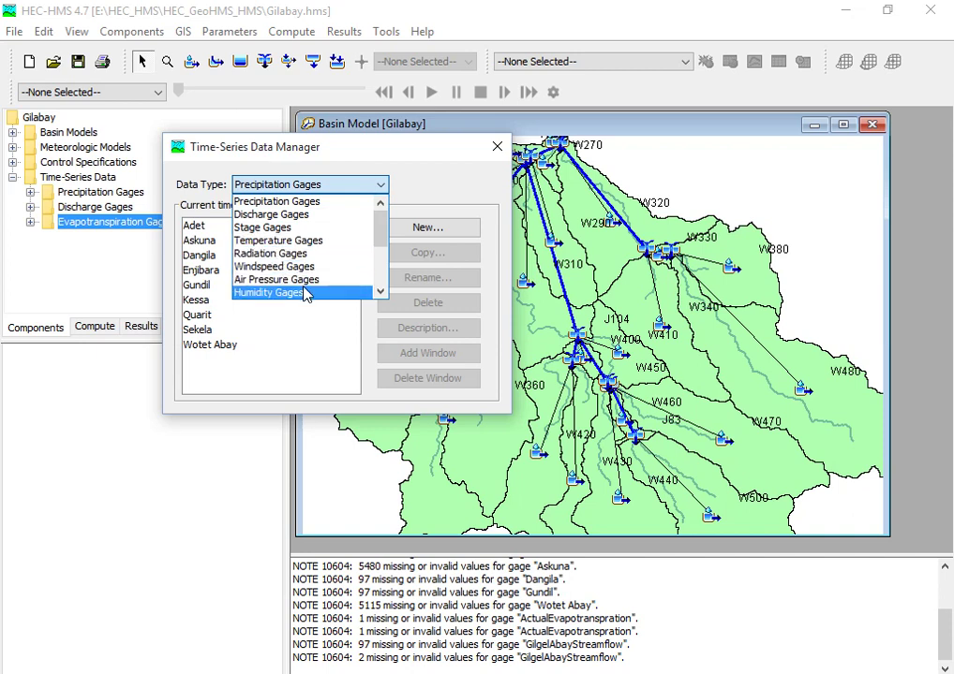
pyautogui.click(382, 295)
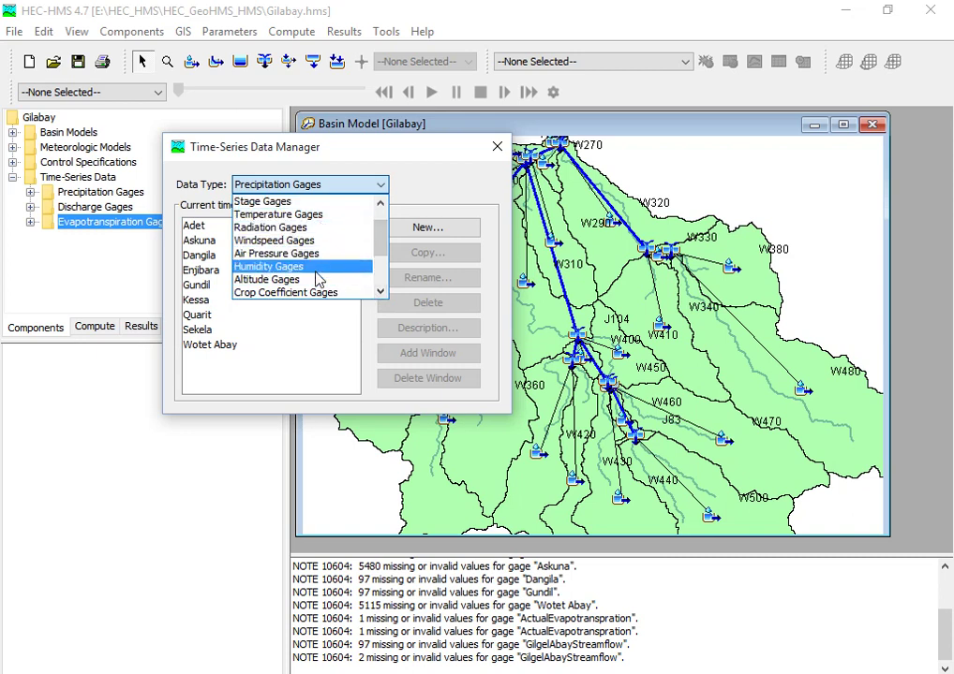
pyautogui.scroll(1, 381, 255)
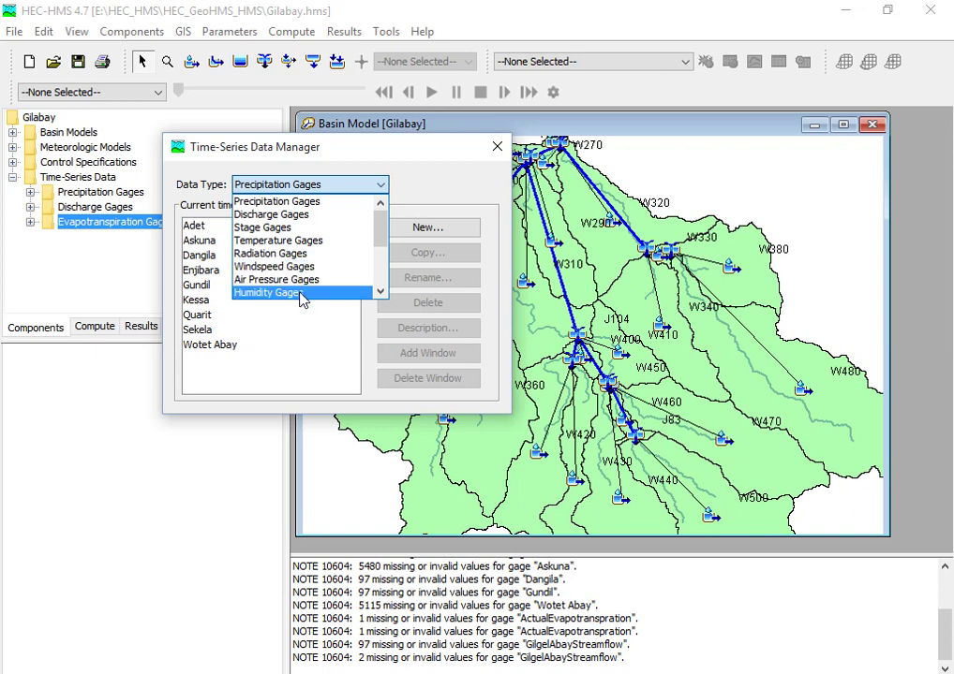
pyautogui.click(379, 293)
pyautogui.click(380, 293)
pyautogui.click(379, 293)
pyautogui.click(380, 293)
pyautogui.click(379, 293)
pyautogui.click(380, 293)
pyautogui.click(380, 294)
pyautogui.click(380, 293)
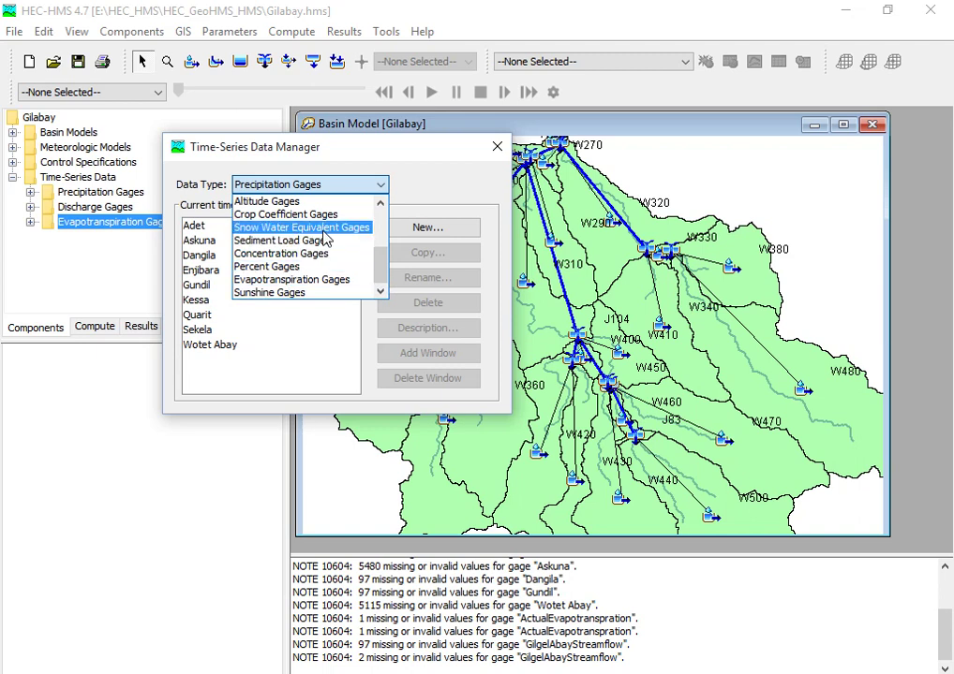
pyautogui.click(343, 151)
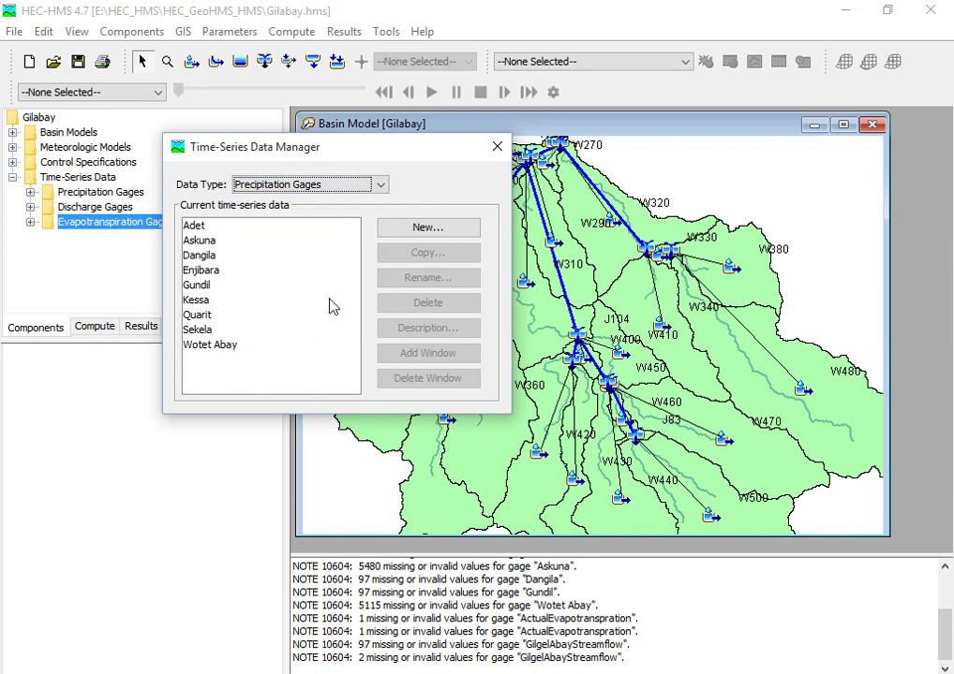
pyautogui.click(496, 146)
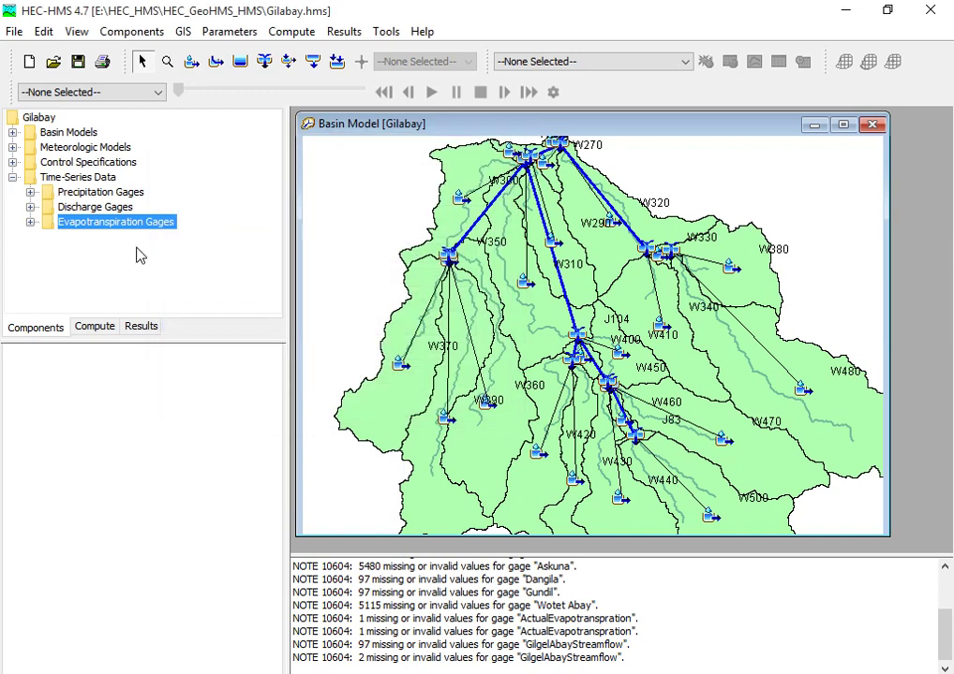
pyautogui.click(93, 207)
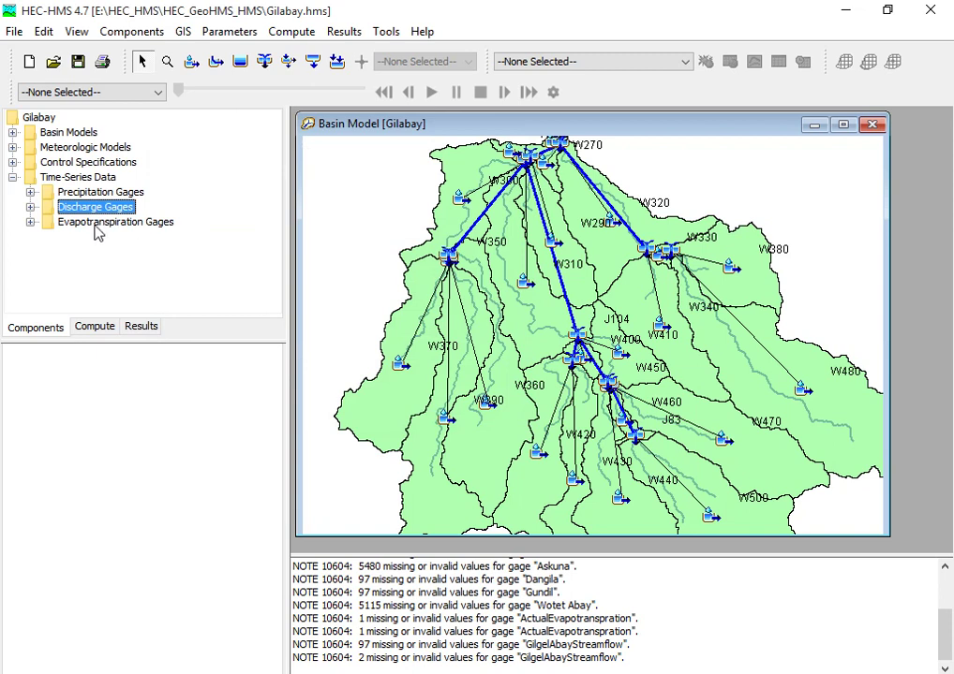
pyautogui.click(96, 224)
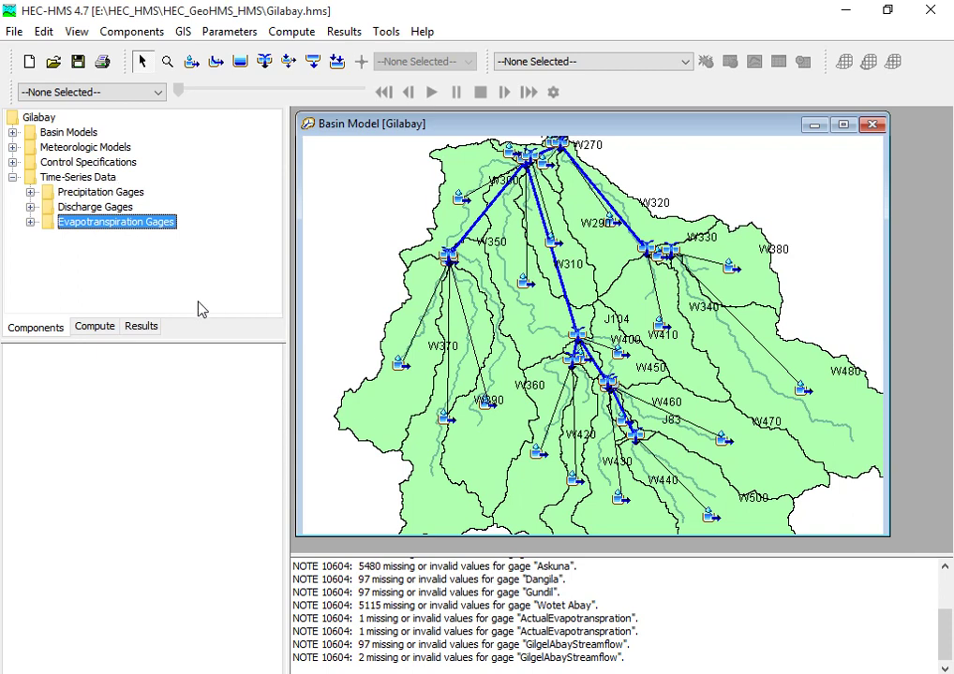
pyautogui.click(84, 326)
pyautogui.click(52, 331)
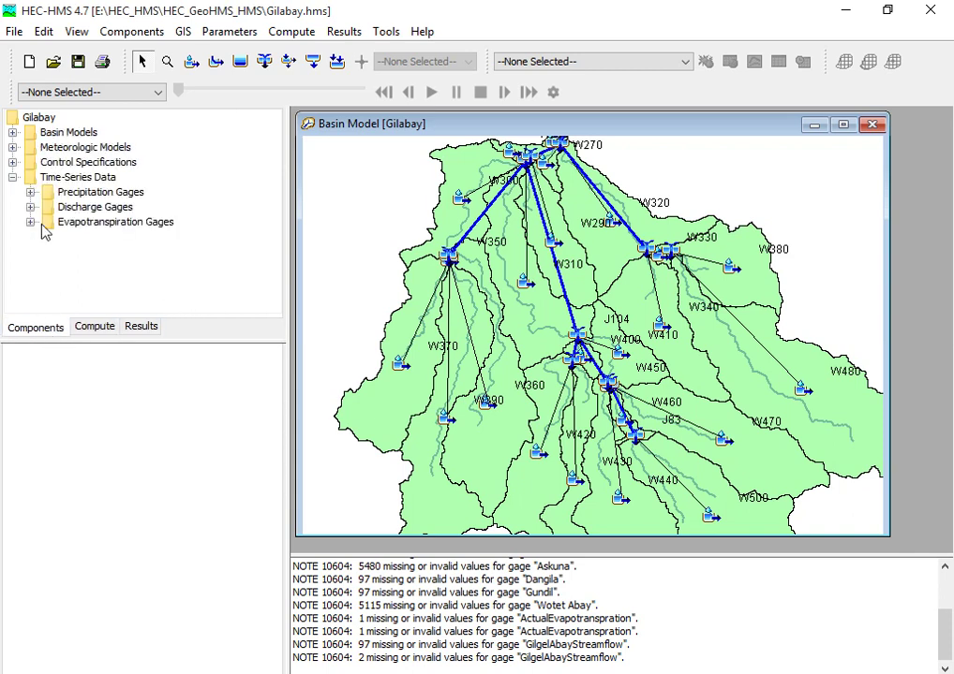
pyautogui.click(81, 221)
# Expand the Discharge Gages folder and view the GilgelAbayStreamflow gage's settings
pyautogui.click(79, 209)
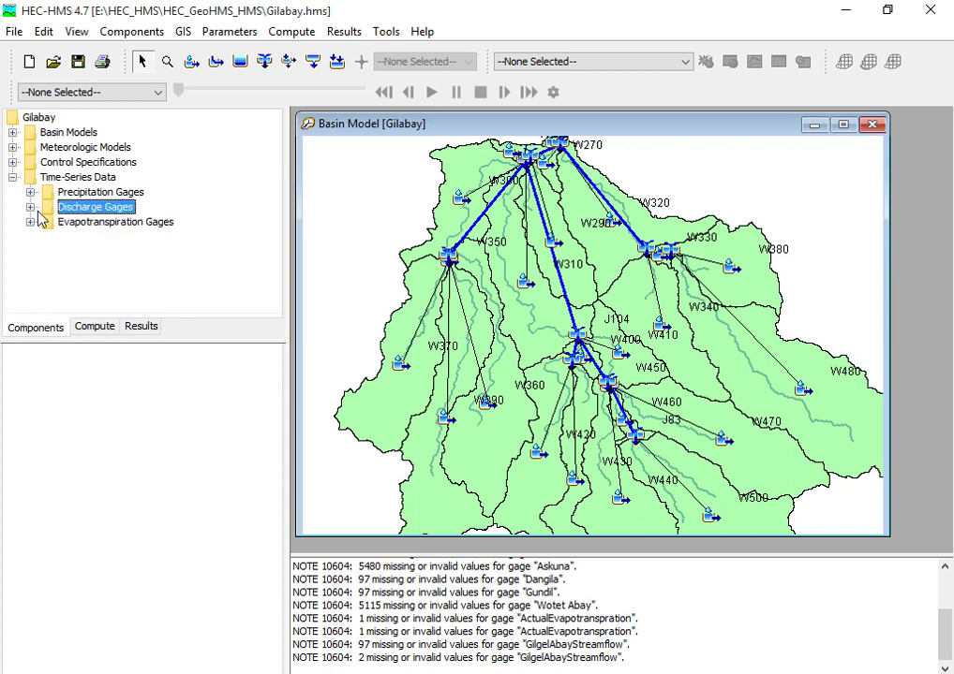
pyautogui.click(30, 207)
pyautogui.click(109, 225)
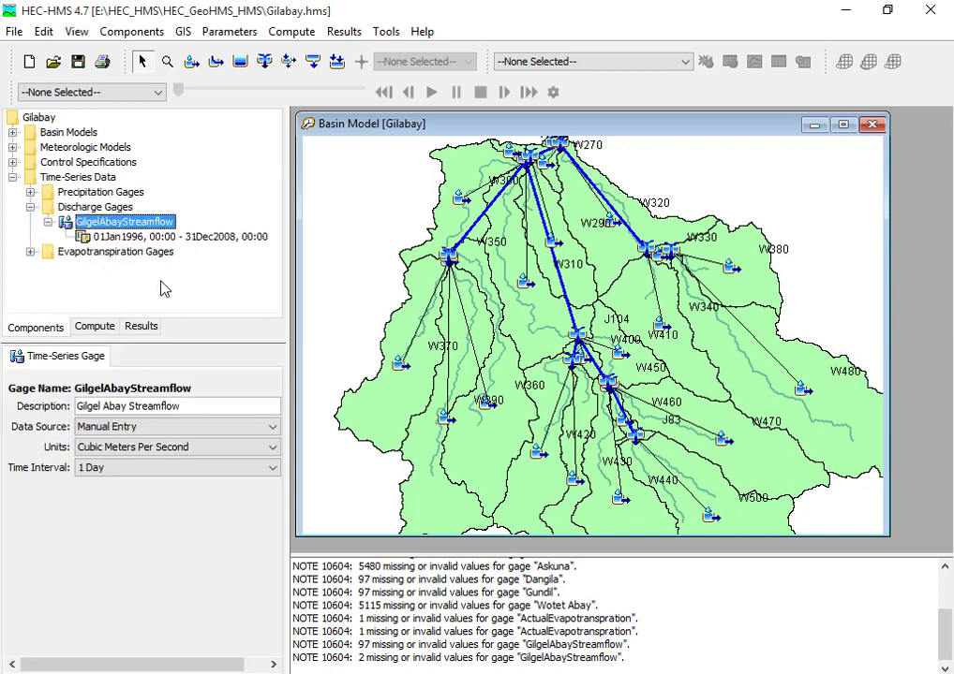